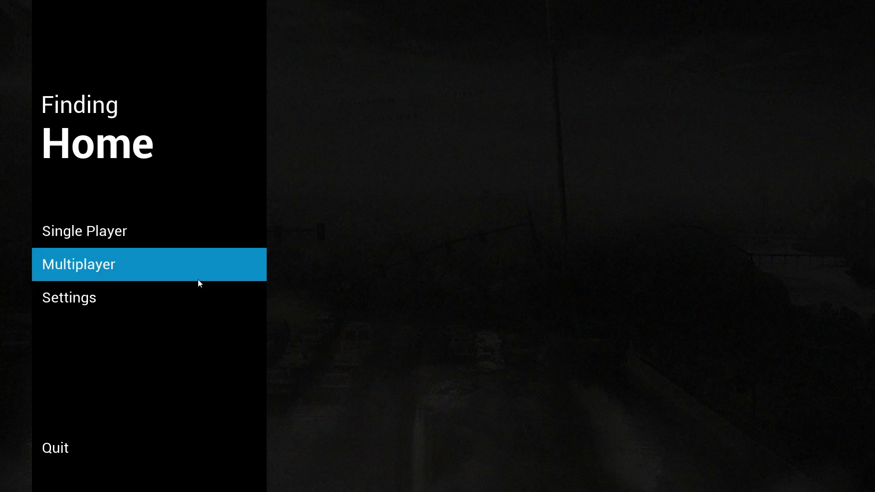
Start a new single-player game on the GroundZero map with the save name Save 1
left_click(173, 236)
left_click(201, 216)
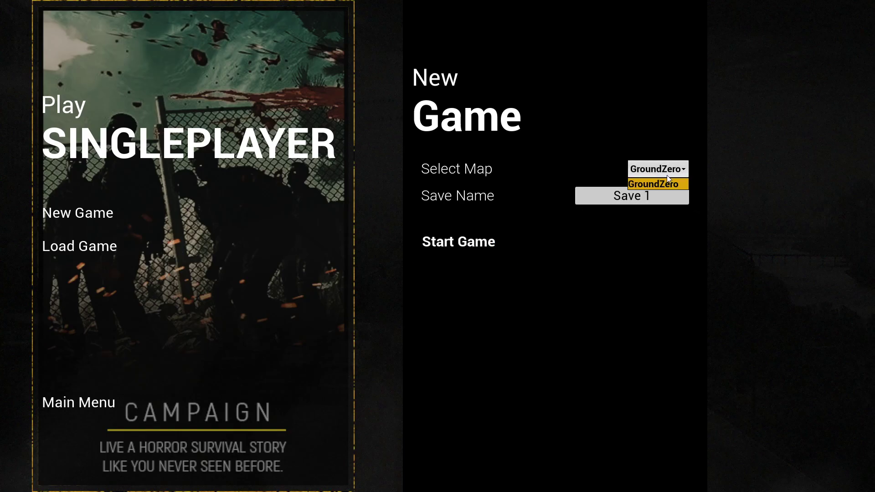
left_click(473, 242)
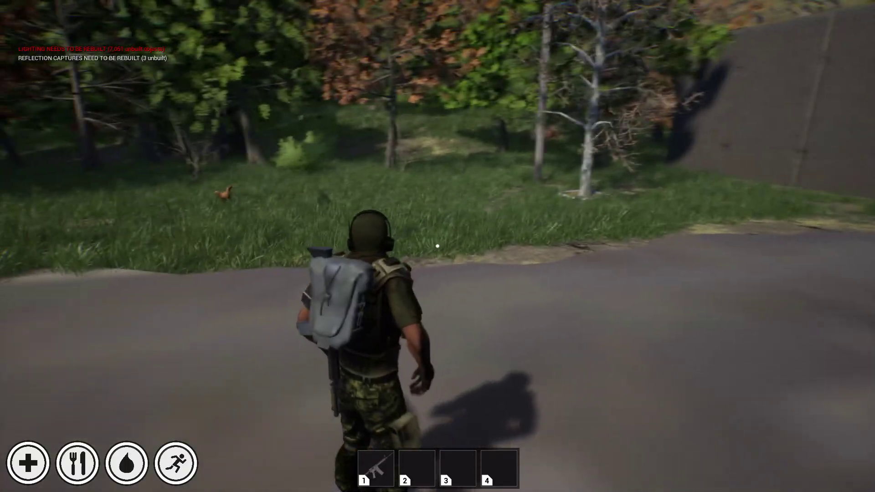
Run the character along the road to try out movement around the starting area
key("w")
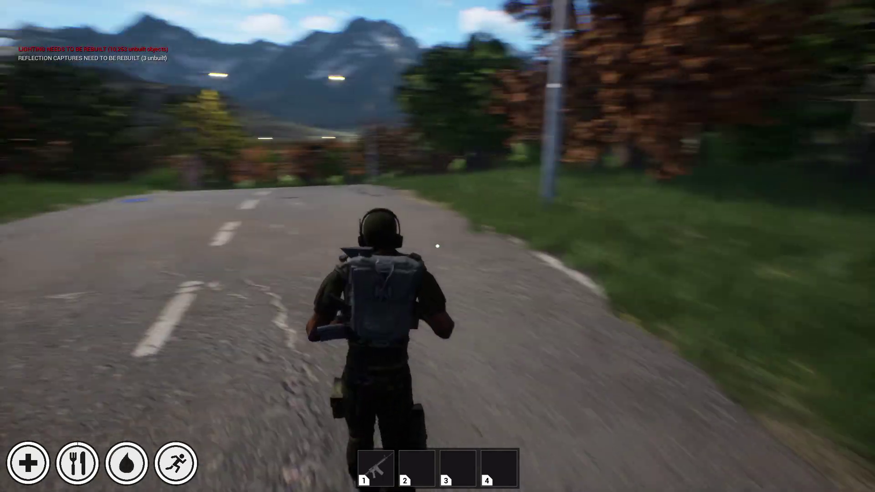
key("w")
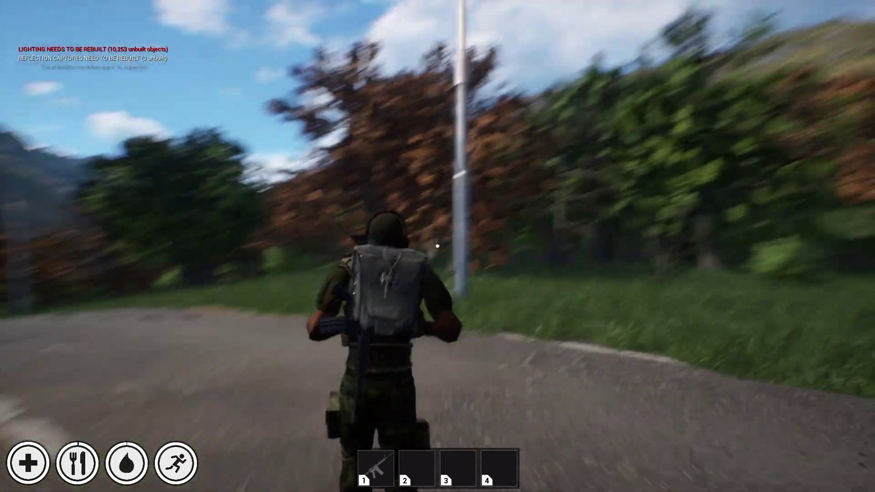
key("w")
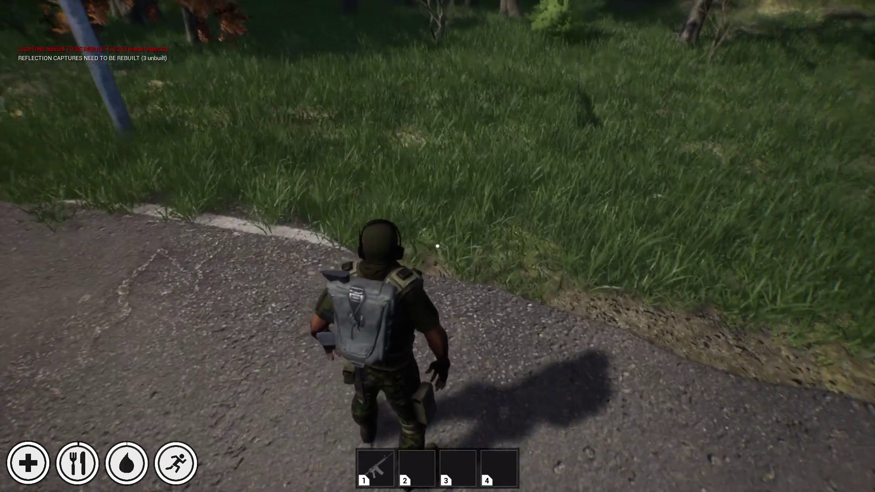
key("w")
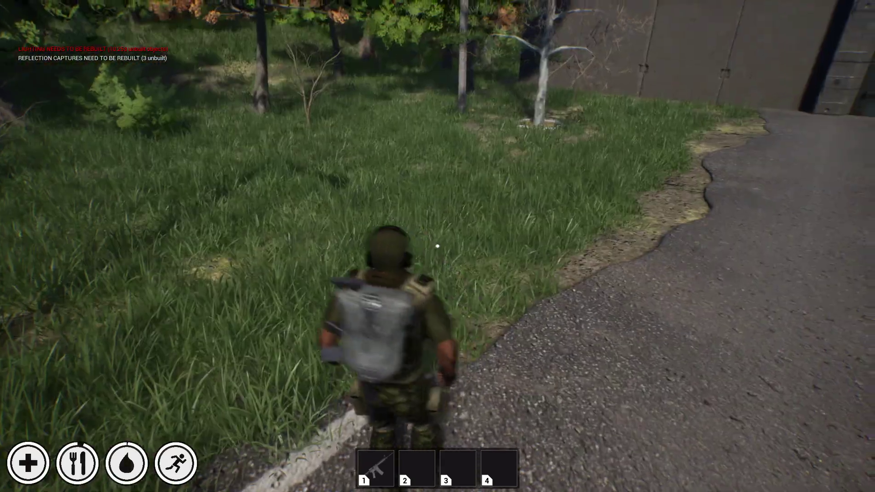
Walk along the row of weapons and ammunition on the road and inspect the Moray and the orange flare gun
key("d")
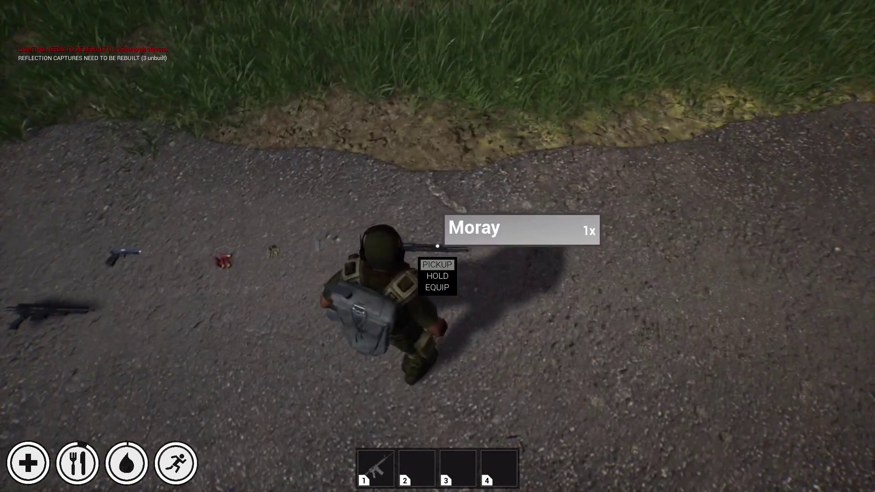
key("d")
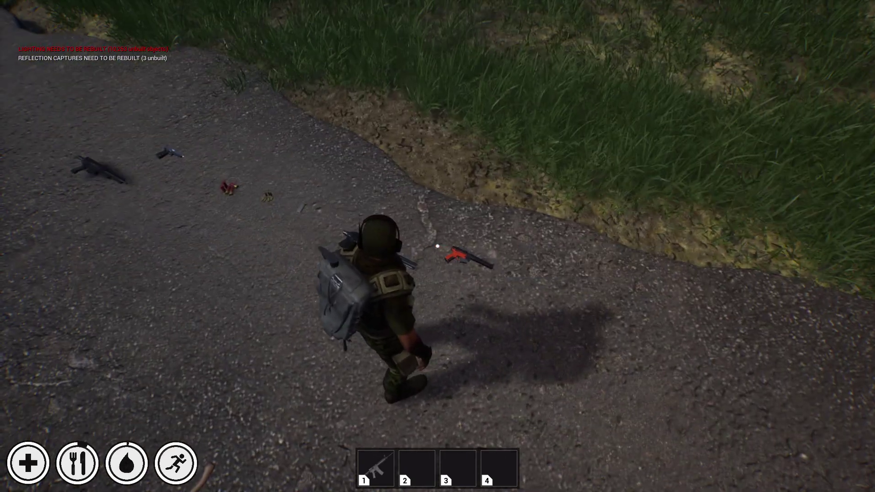
key("a")
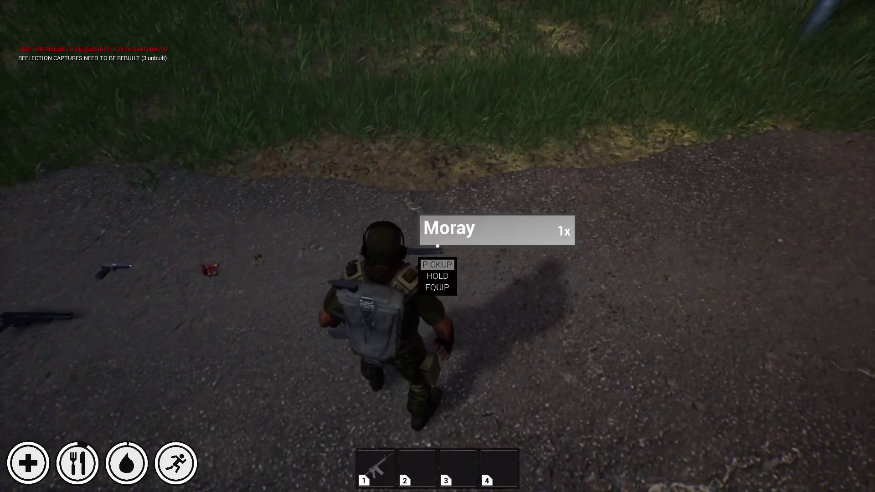
key("d")
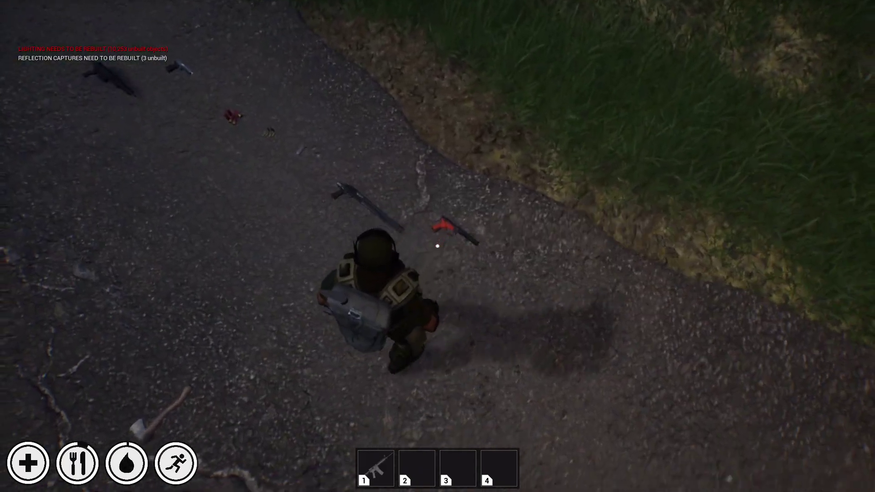
key("w")
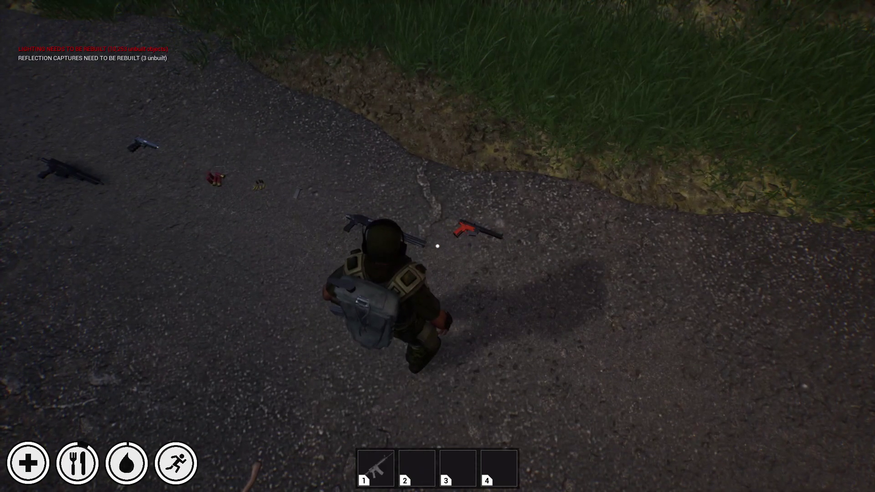
key("w")
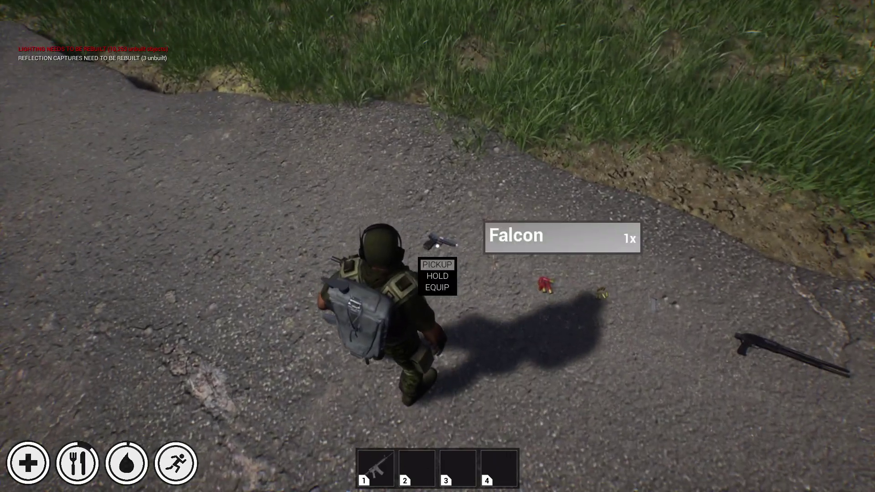
Take the Falcon pistol from the road and load the 9mm rounds into its magazine in the backpack
key("1")
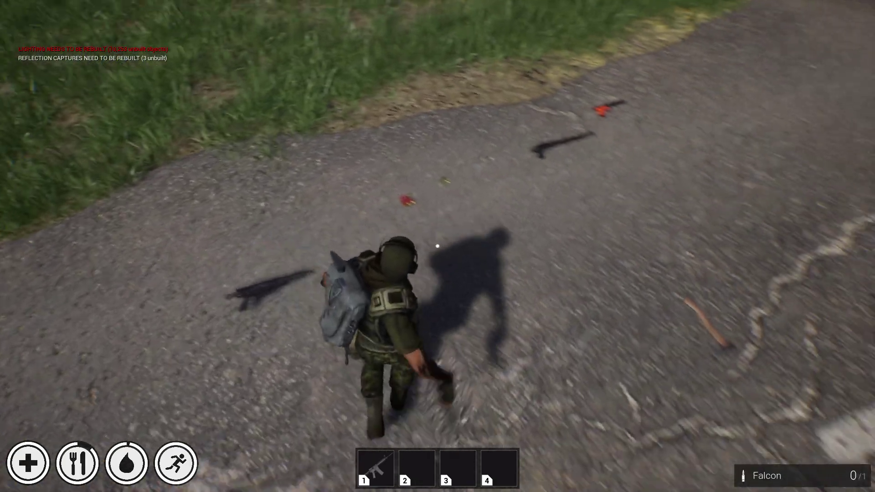
key("w")
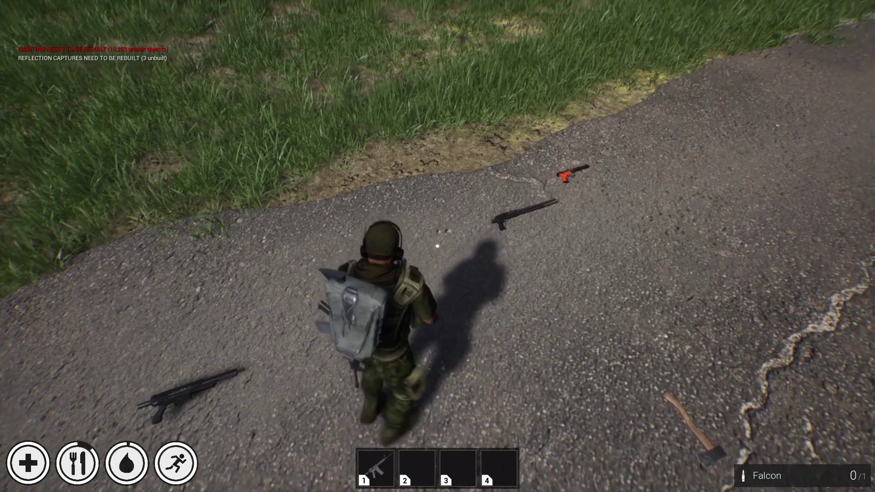
key("Tab")
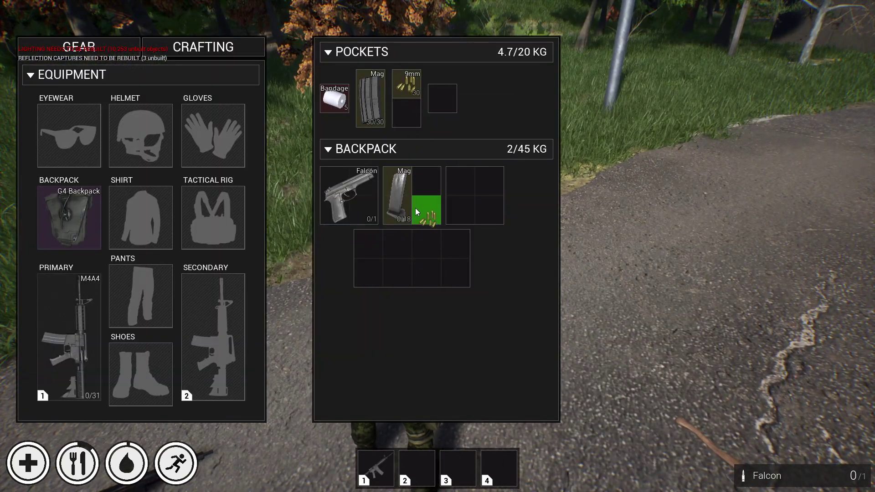
left_click_drag(415, 209, 390, 196)
key("Tab")
Have the character hold the Falcon from the backpack and reload it with the filled magazine
key("Tab")
right_click(349, 195)
left_click(373, 211)
key("Tab")
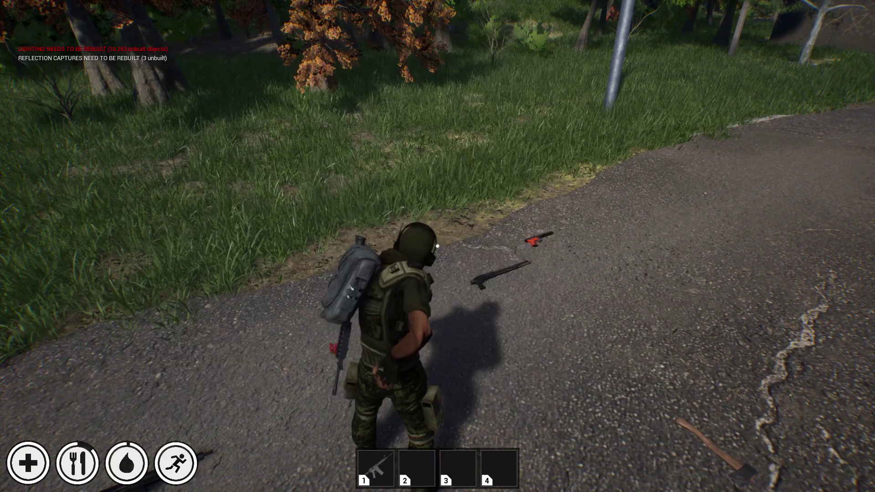
key("Tab")
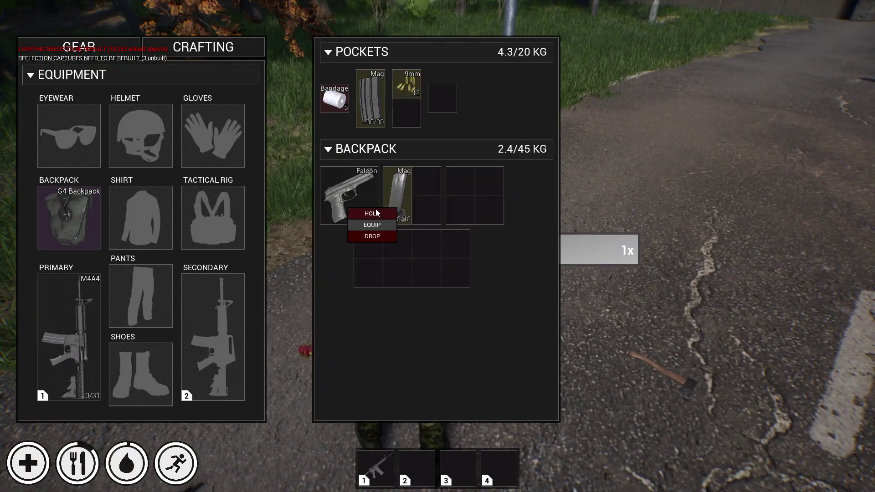
left_click(375, 211)
key("Tab")
key("w")
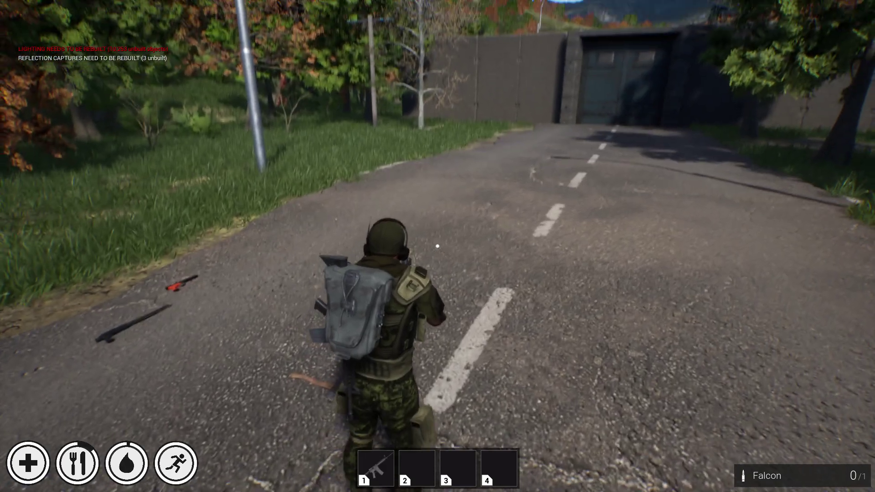
key("w")
key("r")
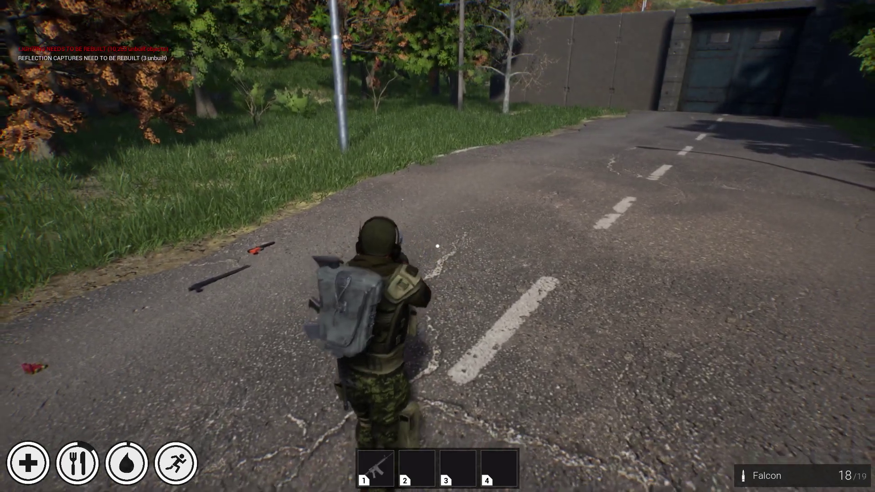
Test-fire the Falcon on the road and try aiming down its sights toward the gate
key("w")
left_click(438, 246)
left_click(437, 246)
left_click(438, 246)
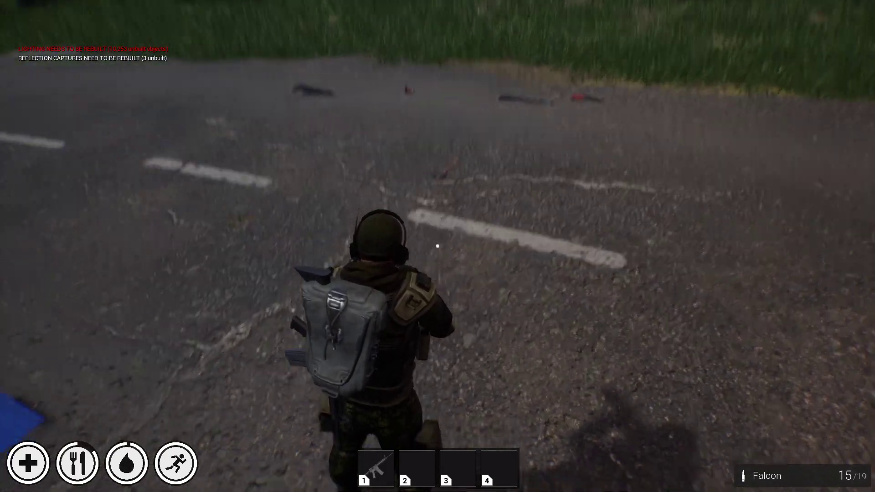
right_click(438, 246)
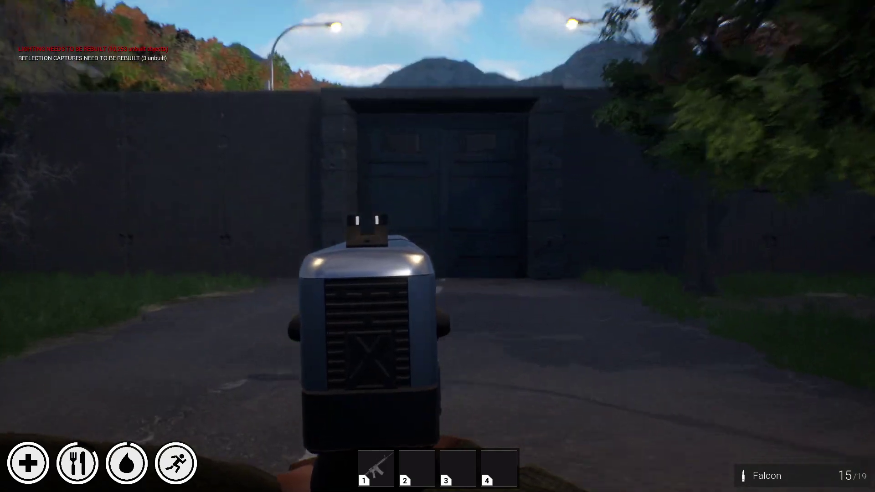
right_click(438, 246)
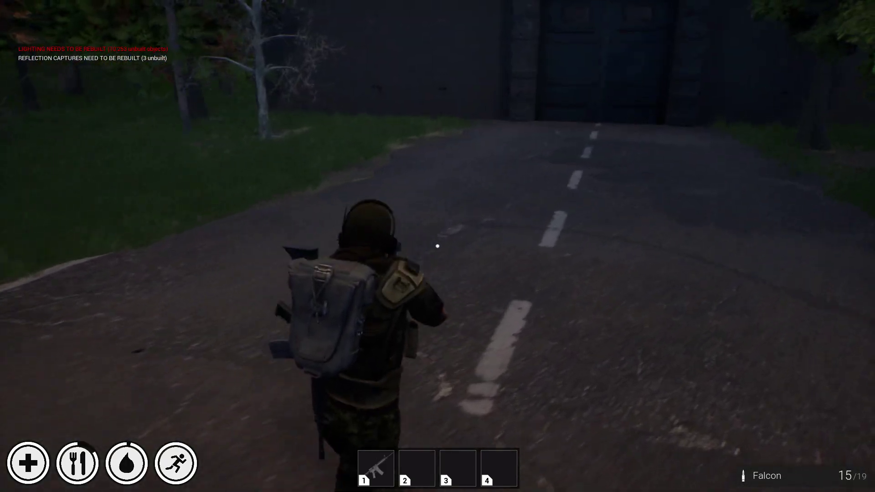
left_click(437, 246)
left_click(438, 246)
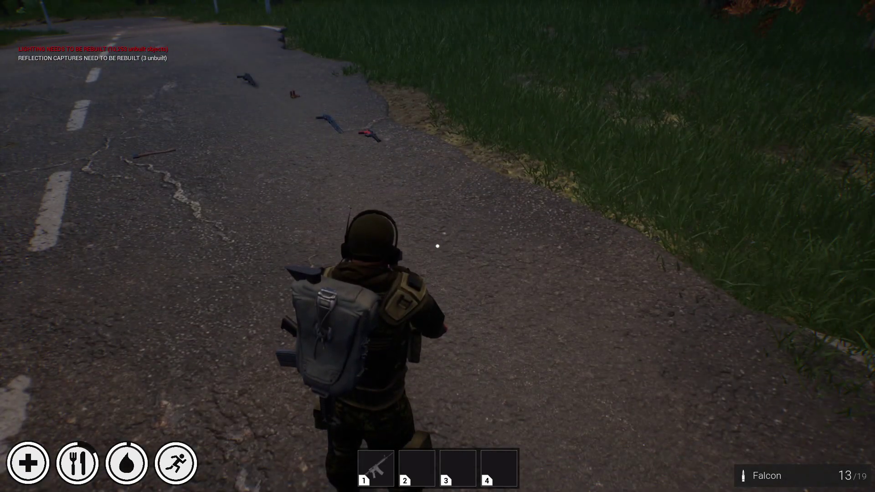
Put the held Falcon away using its hold option in the backpack inventory
key("Tab")
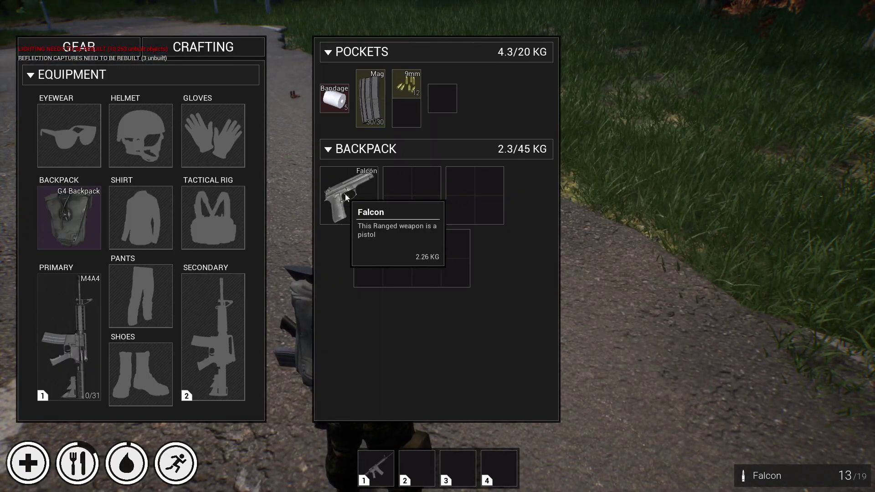
right_click(345, 208)
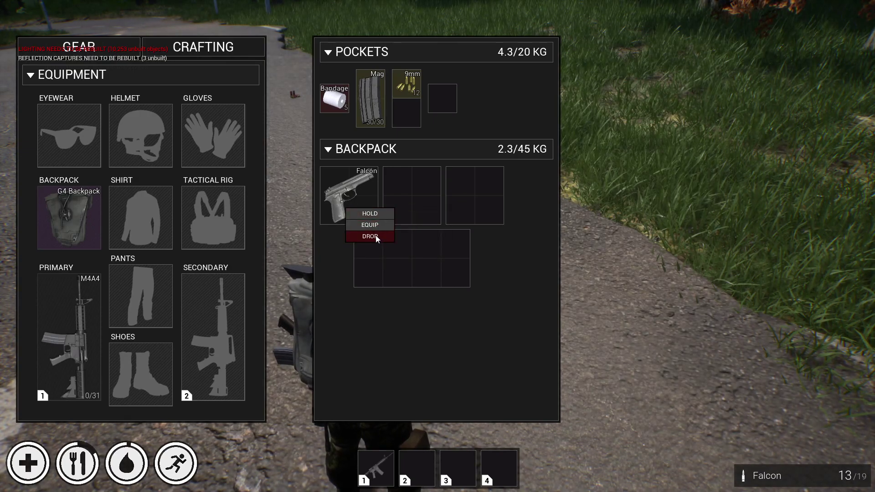
left_click(376, 214)
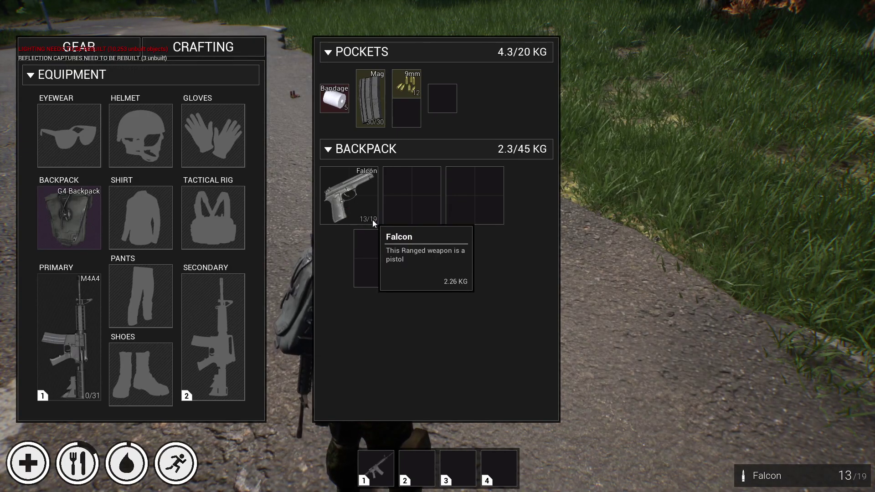
key("Tab")
Equip the Moray shotgun from the road in weapon slot 2, draw it and load it
key("w")
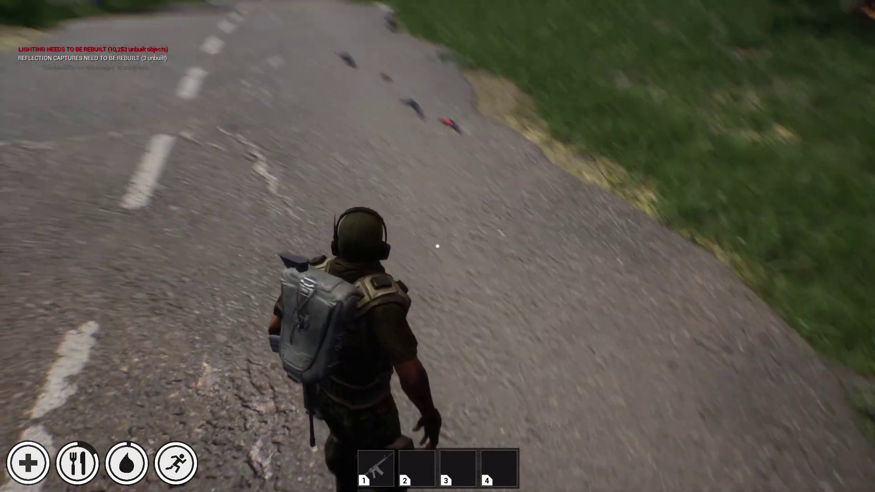
key("w")
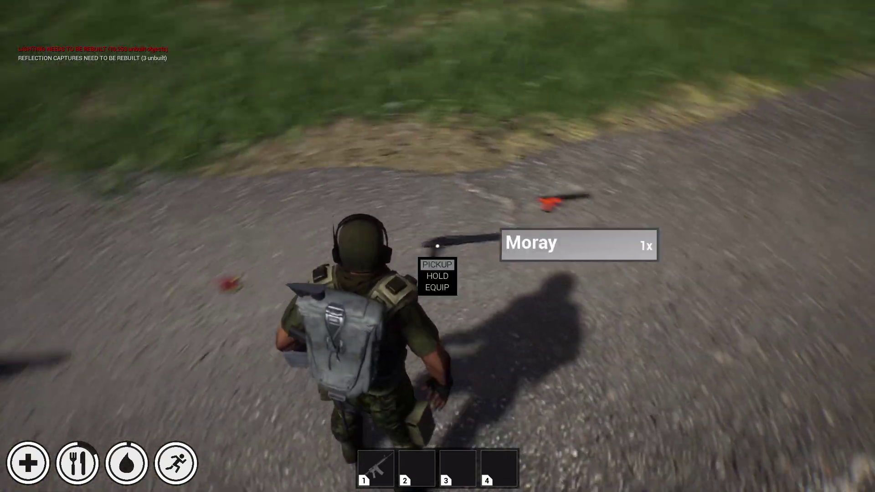
key("f")
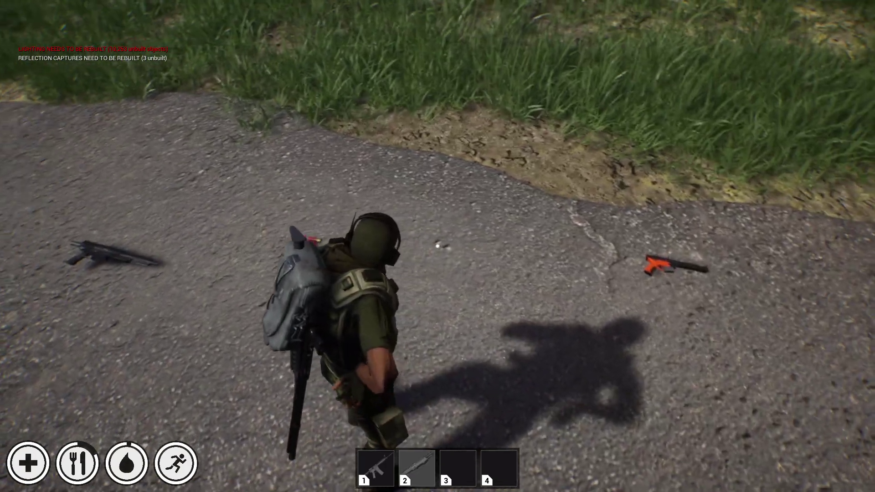
mouse_move(437, 246)
key("w")
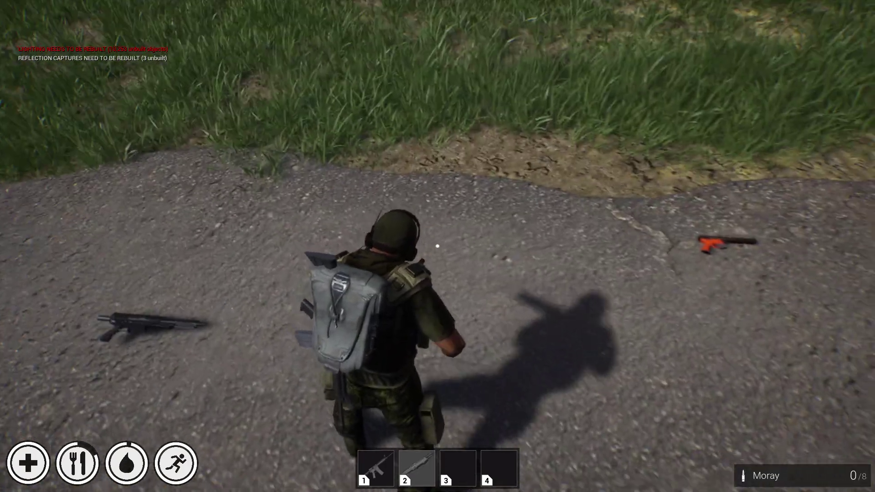
key("r")
Go through the blue gate and shoot the approaching masked zombie with the Moray
key("d")
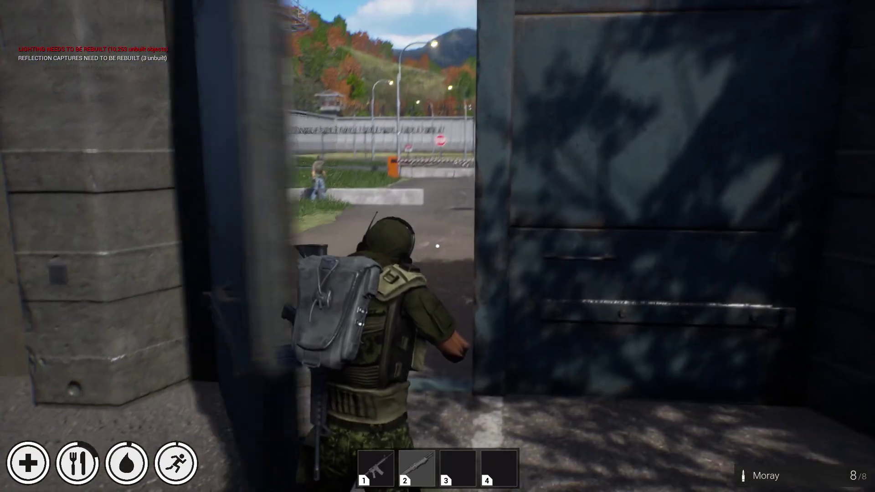
key("w")
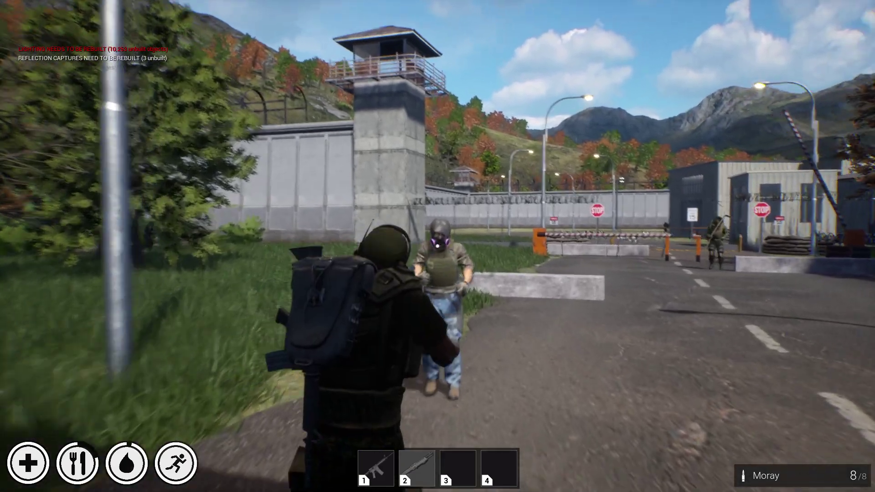
key("s")
left_click(437, 246)
key("w")
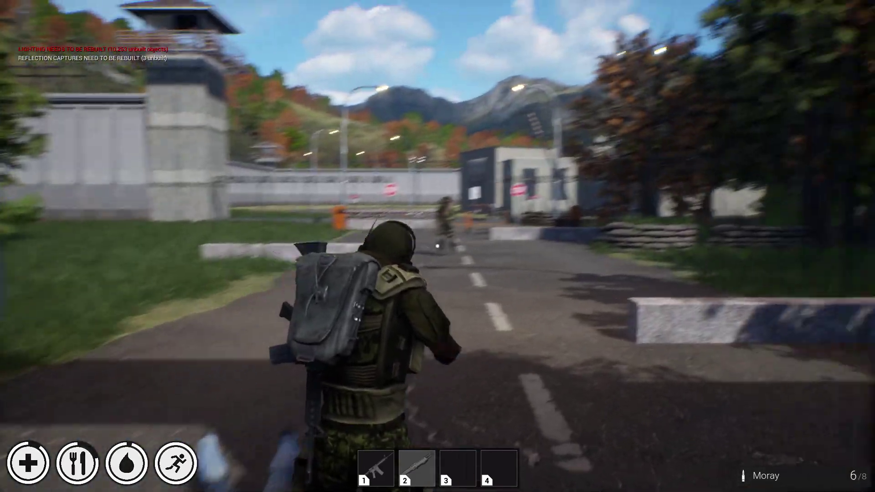
Fire the Moray at the remaining zombies closing in around the gate
key("w")
left_click(437, 246)
left_click(437, 246)
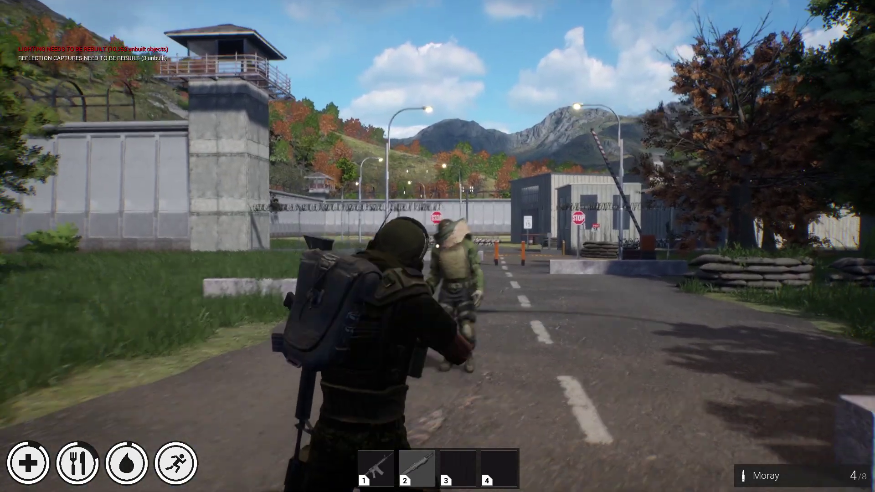
key("w")
left_click(438, 246)
left_click(437, 246)
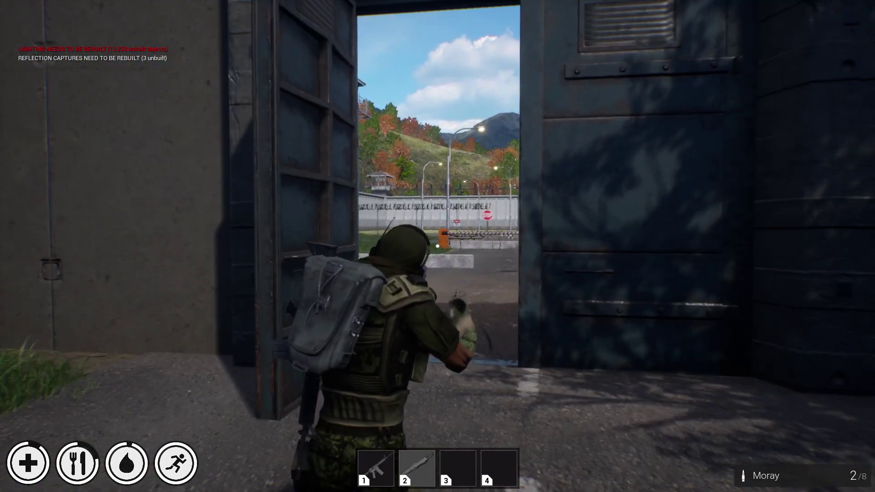
Check the loot on the bodies lying in the gateway and head out onto the road beyond
key("w")
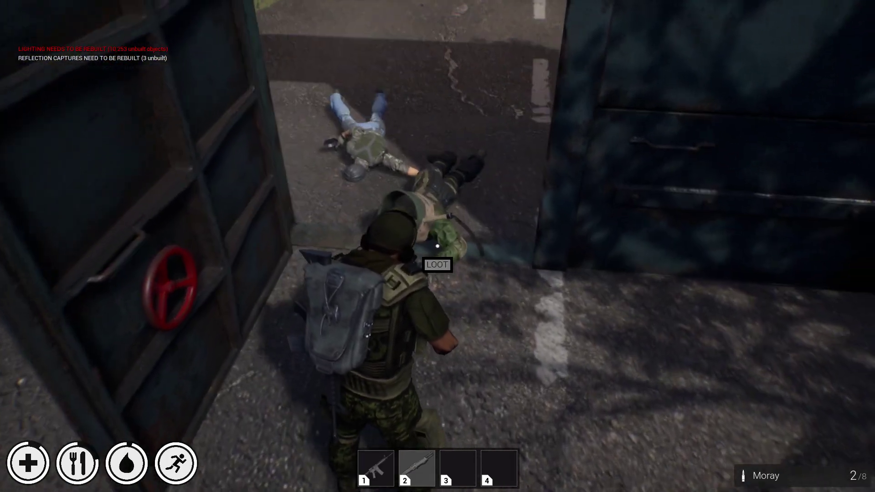
key("f")
key("Tab")
key("w")
key("w")
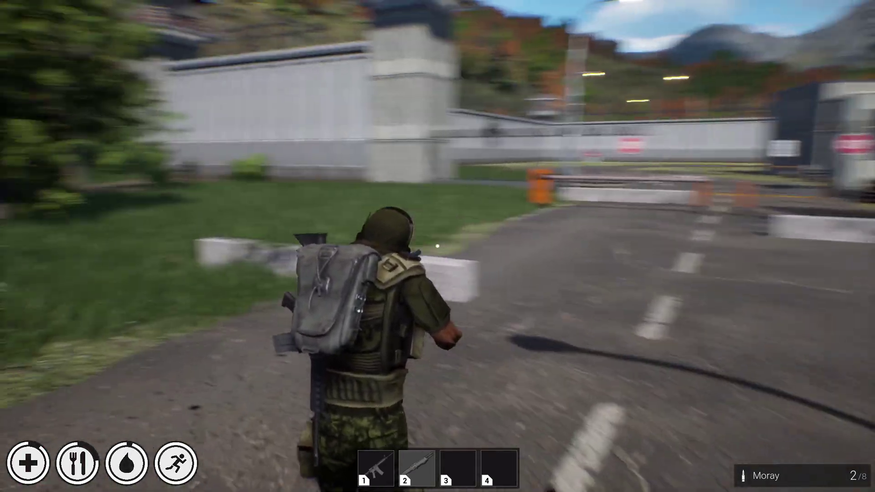
Hold the Falcon pistol from the backpack inventory
key("Tab")
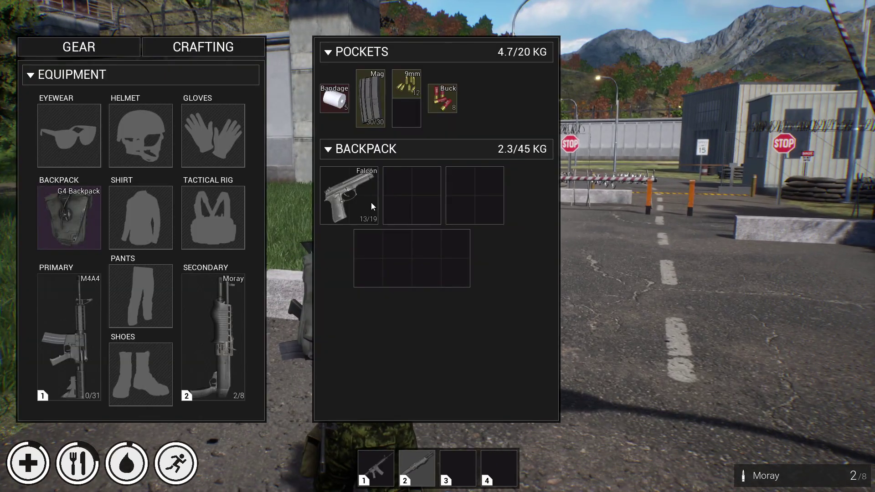
right_click(356, 183)
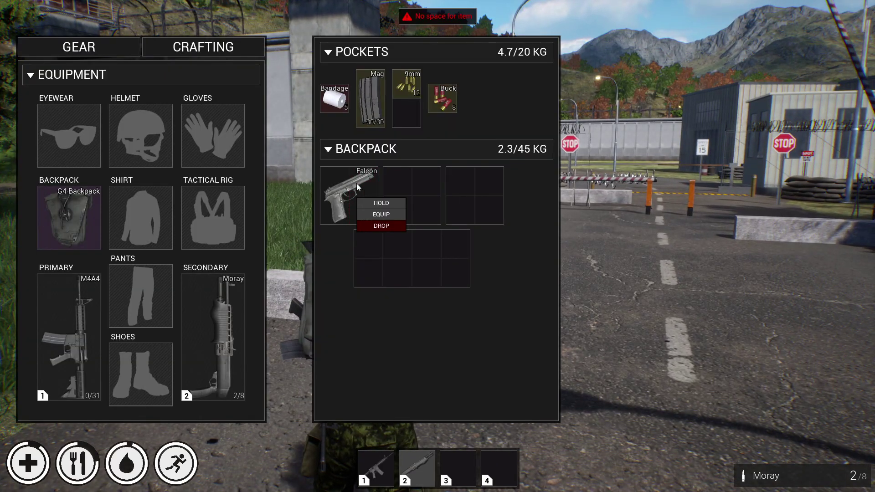
left_click(373, 202)
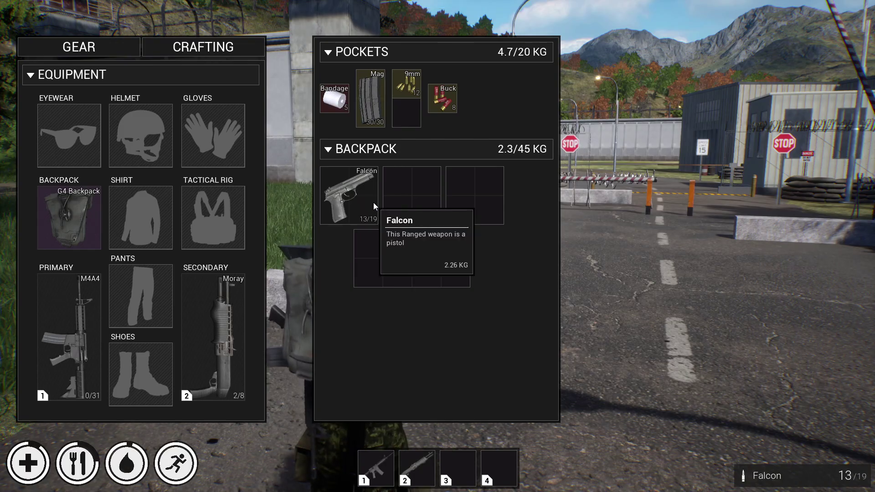
key("Tab")
Shoot the enemy approaching through the grass beside the concrete barrier with the Falcon
key("w")
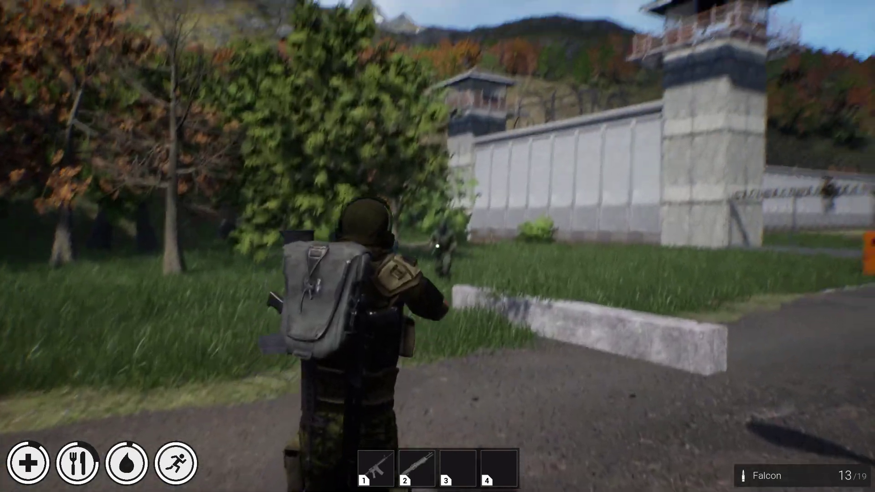
left_click(437, 246)
left_click(437, 246)
left_click(436, 246)
left_click(437, 246)
key("a")
Draw the M4A4 from weapon slot 1 and shoot the red-capped enemy approaching along the road
key("1")
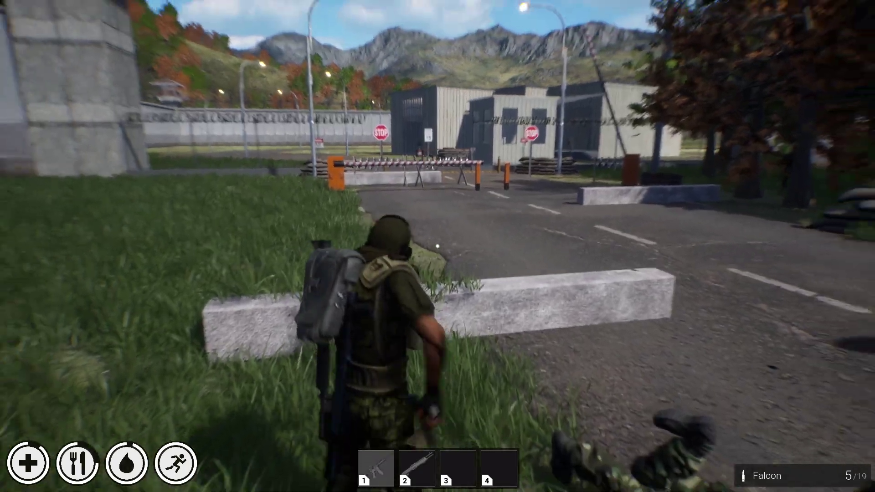
key("1")
key("w")
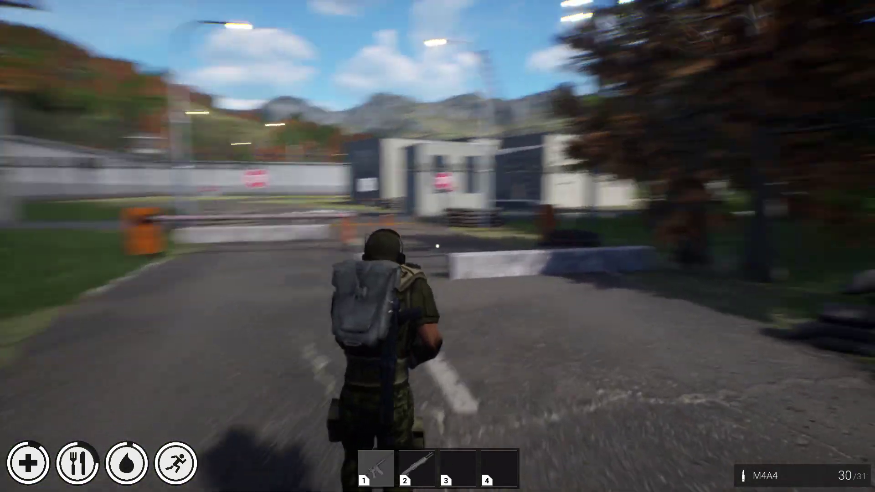
left_click(437, 246)
left_click(437, 246)
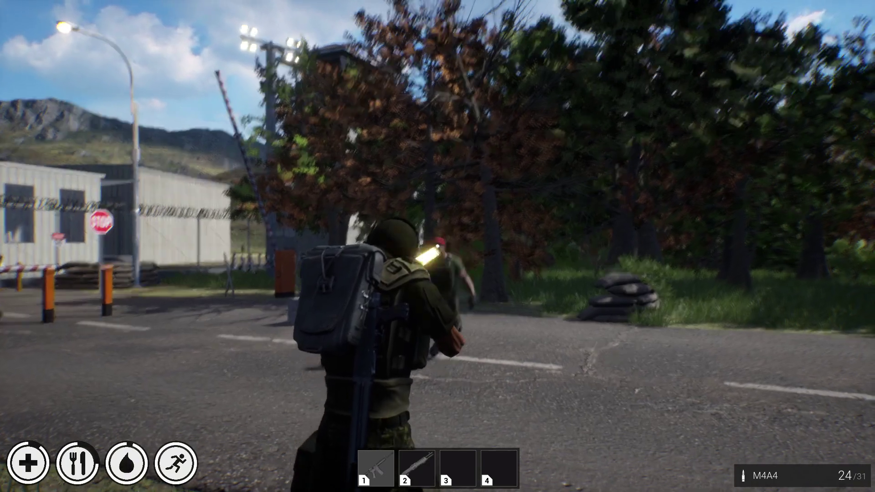
Loot the dead enemy on the road, moving its water bottle into the pockets, and check the inventory
key("w")
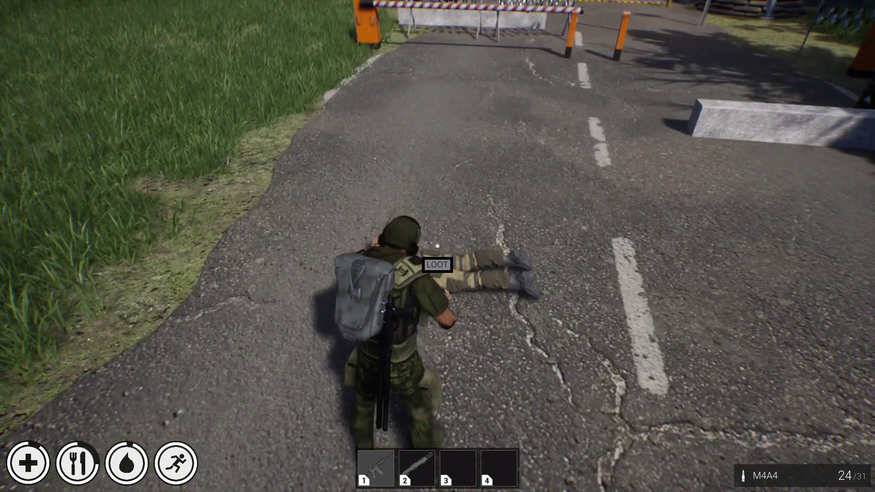
key("f")
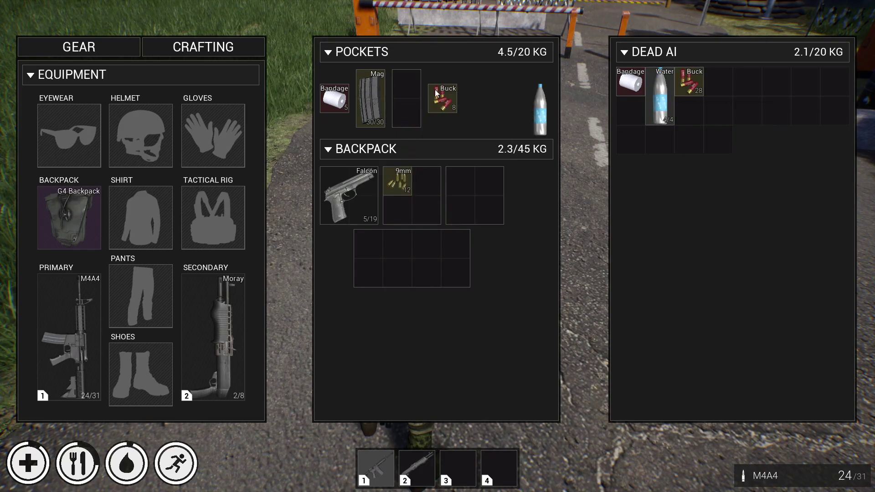
left_click_drag(424, 93, 406, 97)
key("Tab")
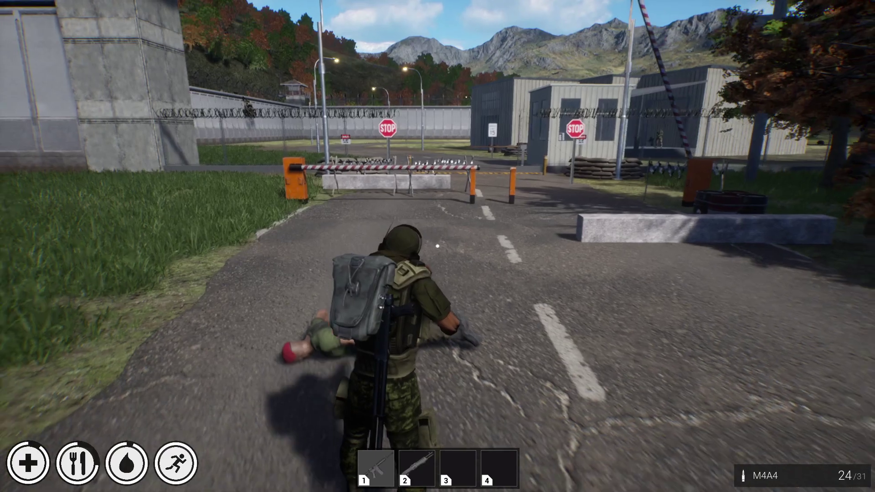
key("Tab")
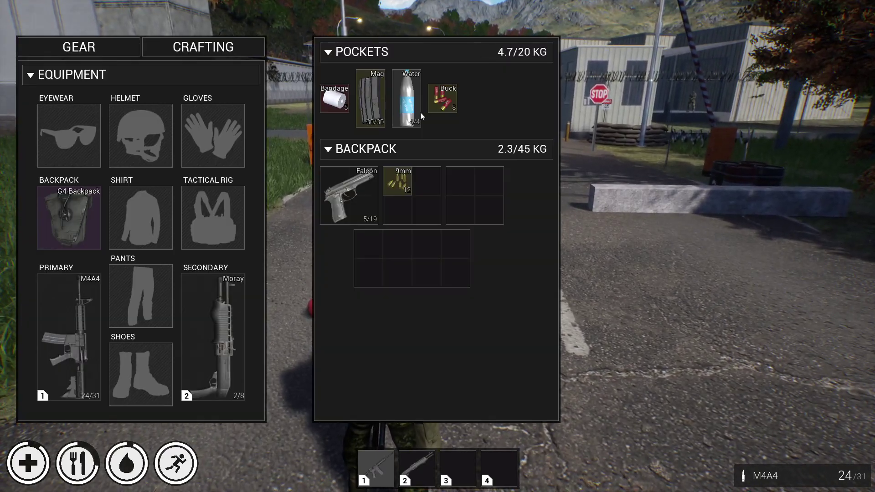
key("Tab")
Run past the checkpoint barrier into the compound and open fire with the M4A4 near the speed limit sign
key("w")
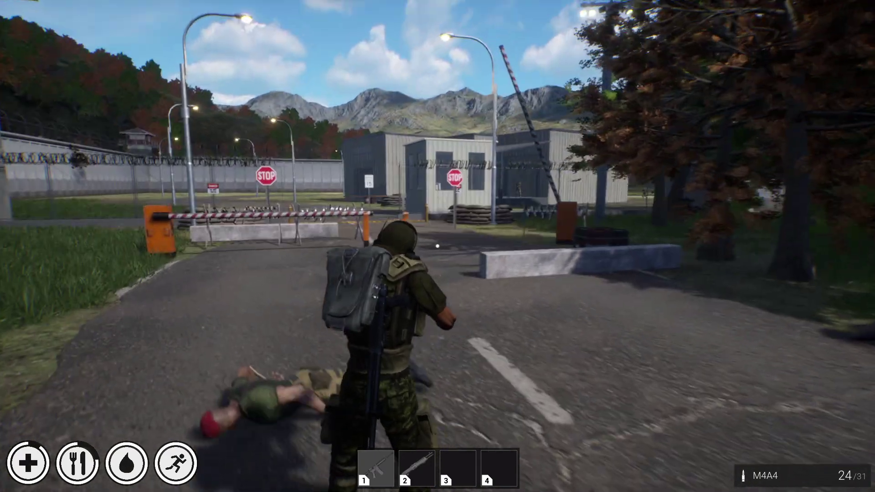
key("w")
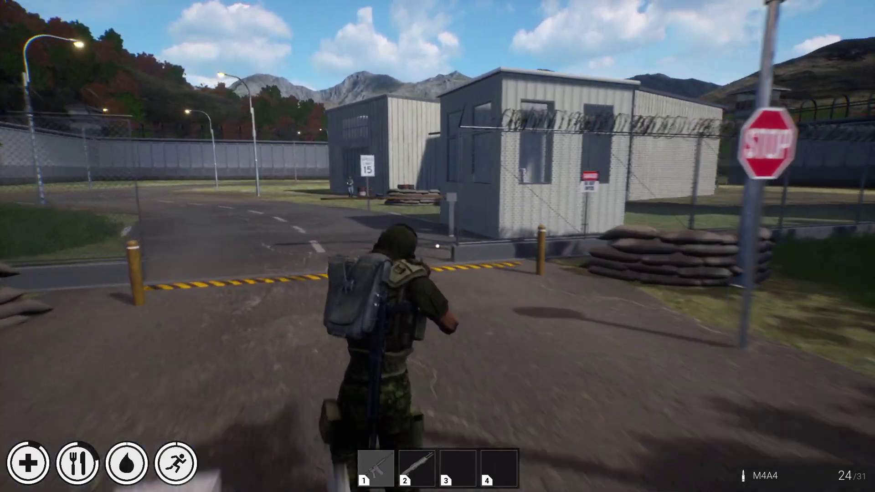
key("w")
left_click(438, 246)
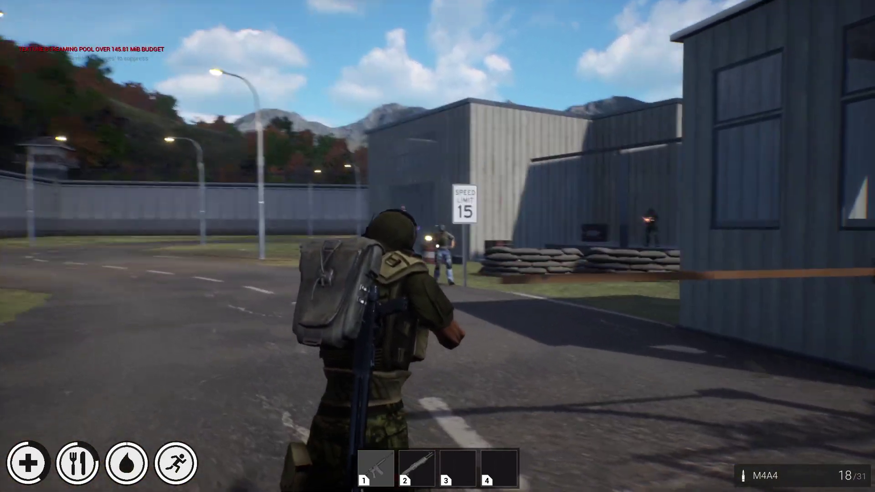
Advance on the sandbags and shoot the armed enemies in front of the warehouse with the M4A4
key("w")
left_click(437, 246)
left_click(437, 246)
left_click(438, 246)
key("w")
left_click(437, 246)
left_click(437, 246)
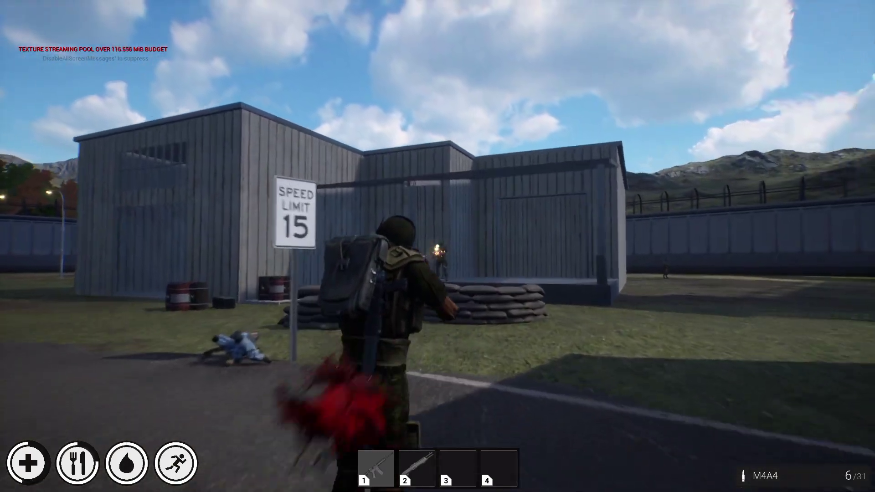
Move past the sandbags and around the warehouse loading dock towards its far side
key("w")
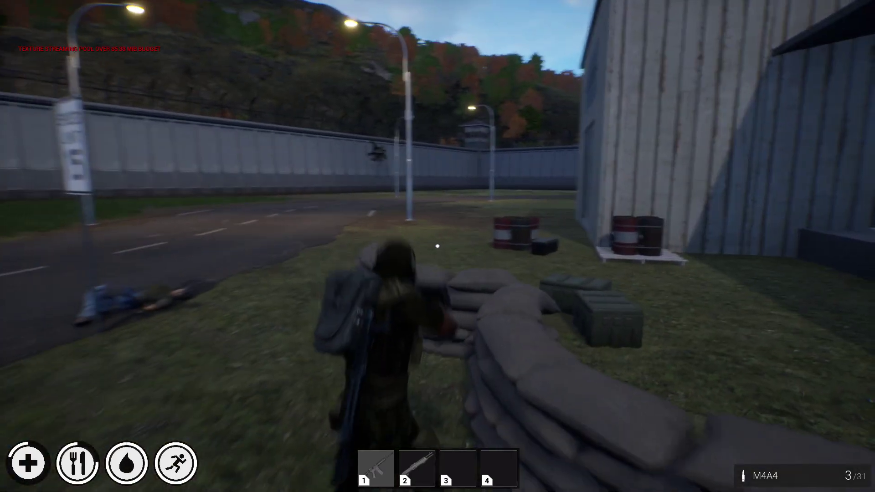
key("w")
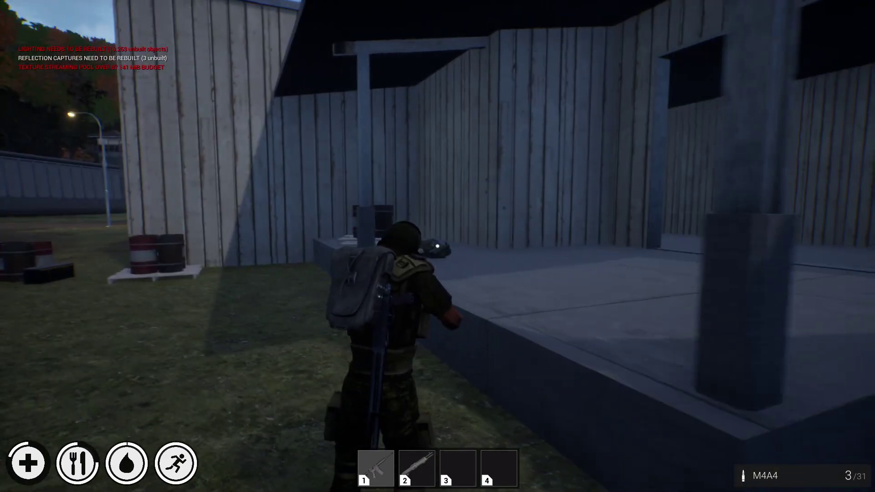
key("w")
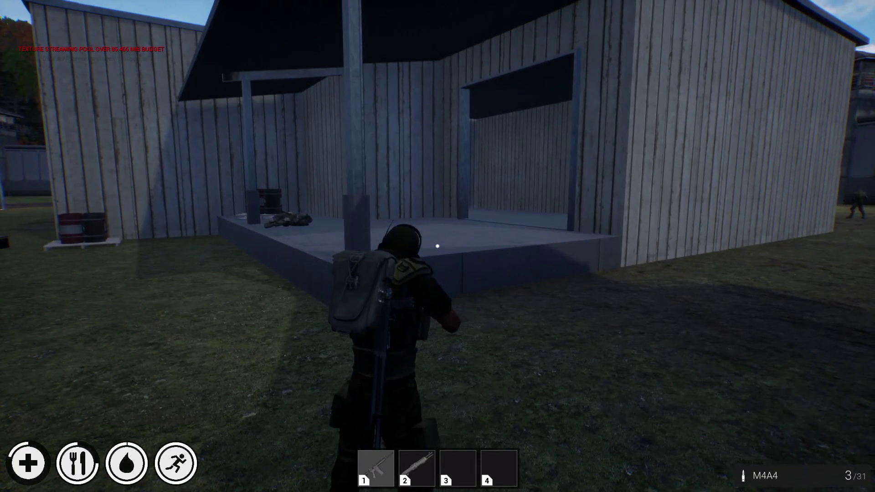
key("w")
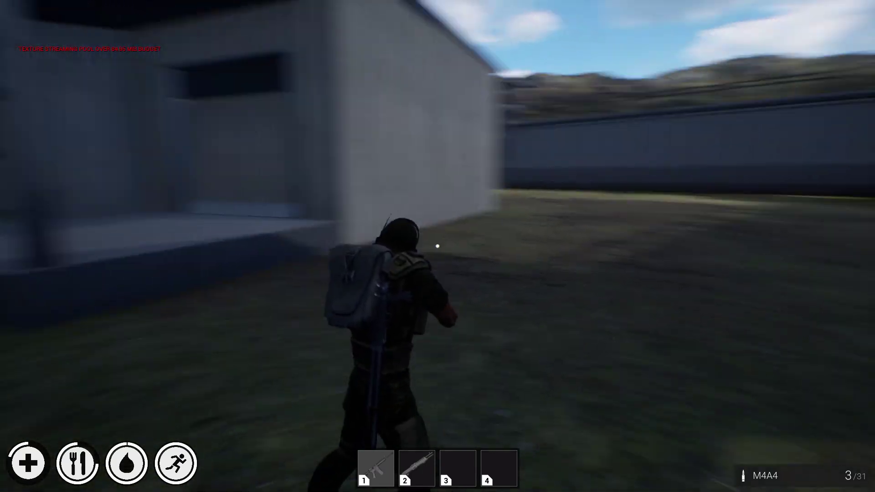
Run along the warehouse wall and fire the remaining M4A4 rounds at the enemy near the watchtower
key("w")
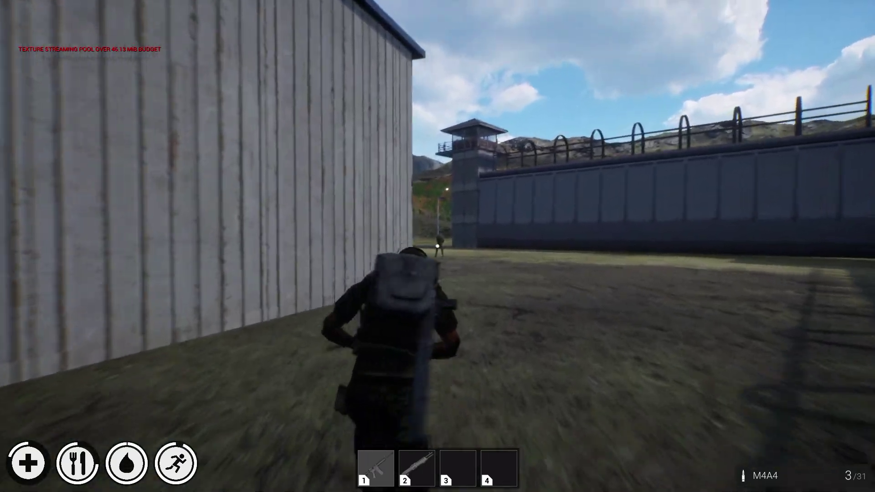
key("w")
left_click(437, 246)
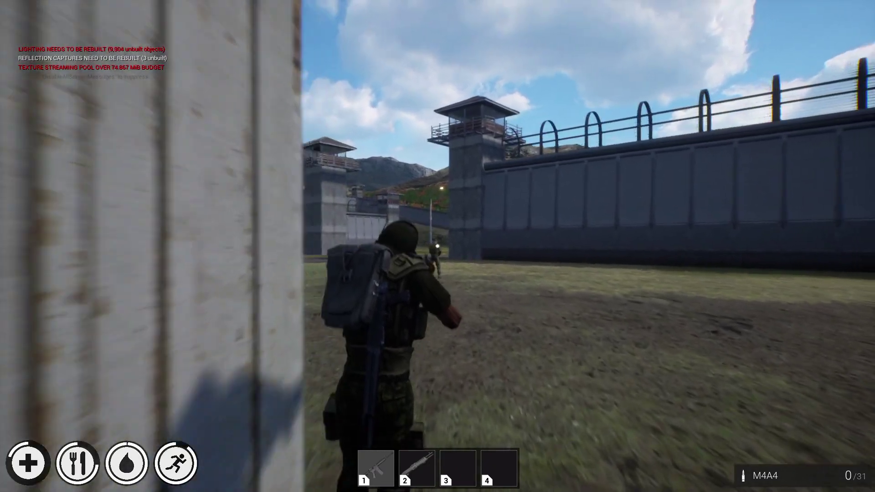
key("w")
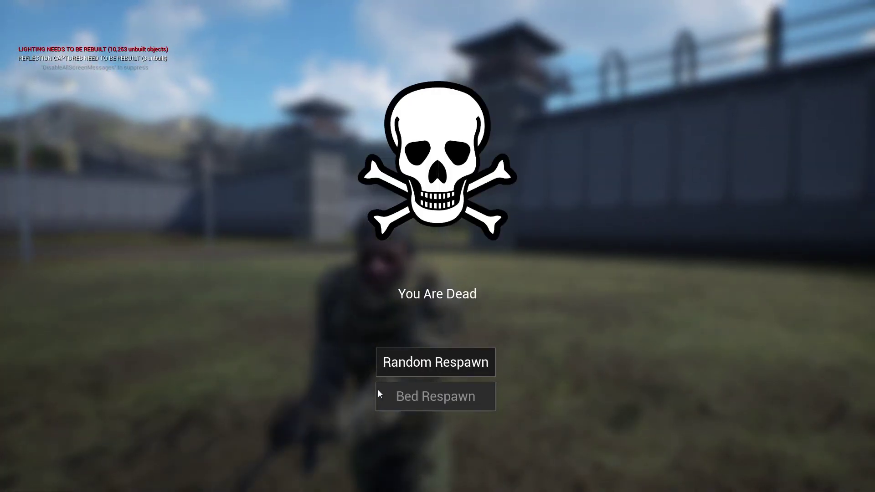
Respawn the character at a random location and quit the game
left_click(433, 363)
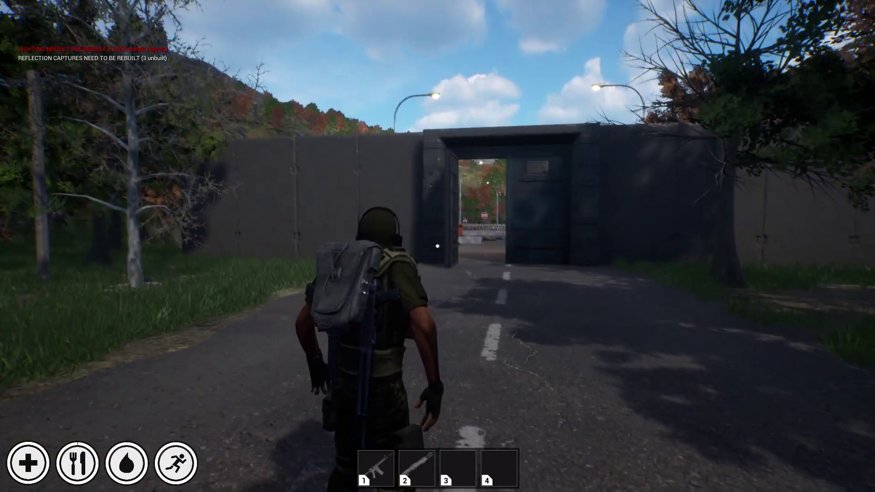
key("Escape")
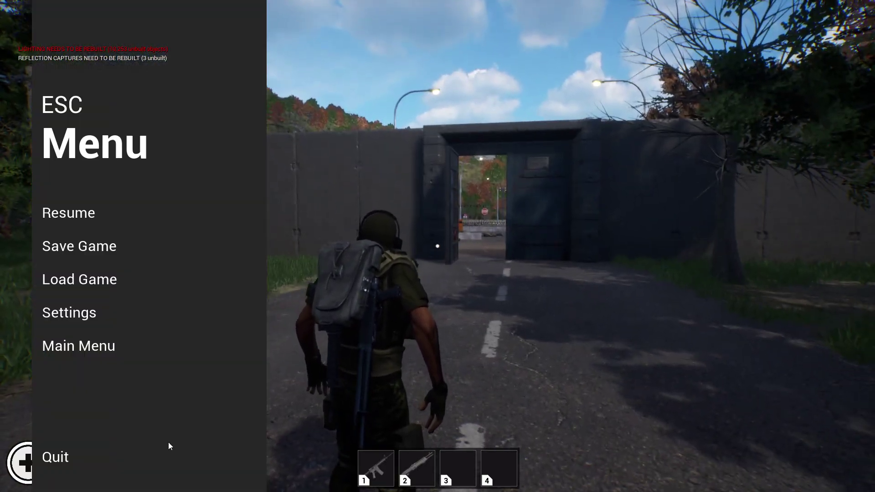
left_click(76, 455)
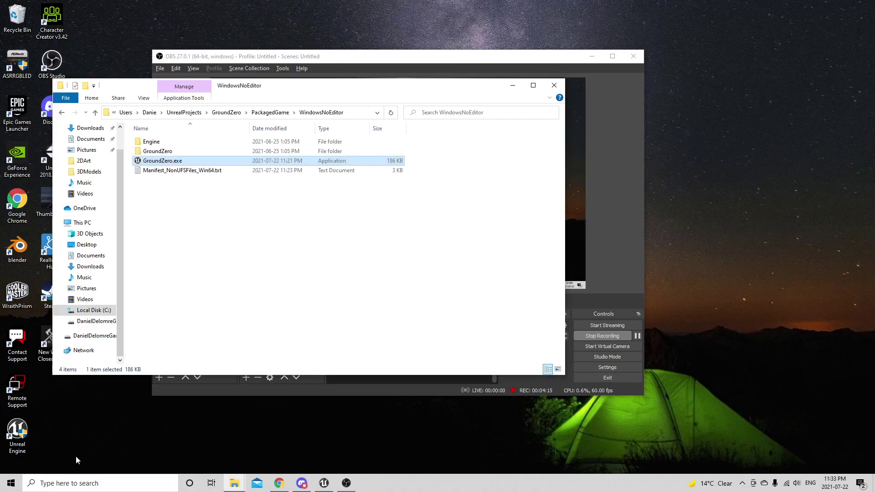
Switch to the GroundZero project in Unreal Editor and open its GroundZero folder in Content Browser 3
left_click(324, 483)
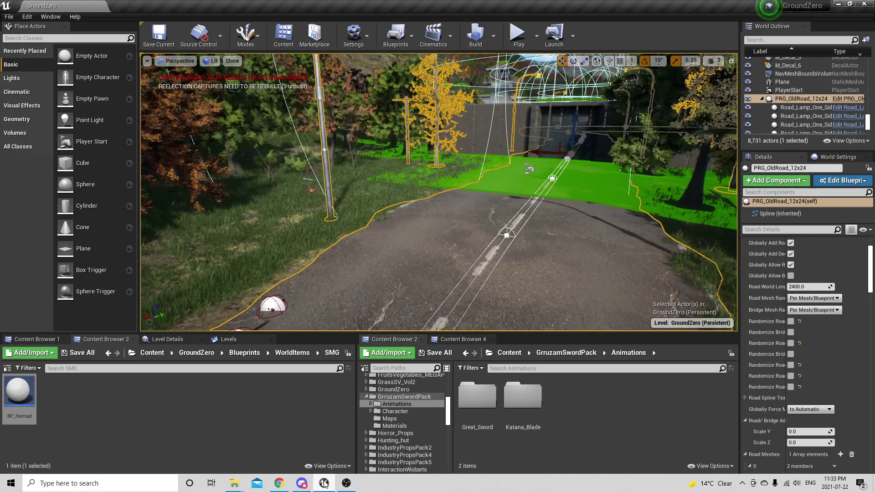
right_click_drag(366, 310, 383, 353)
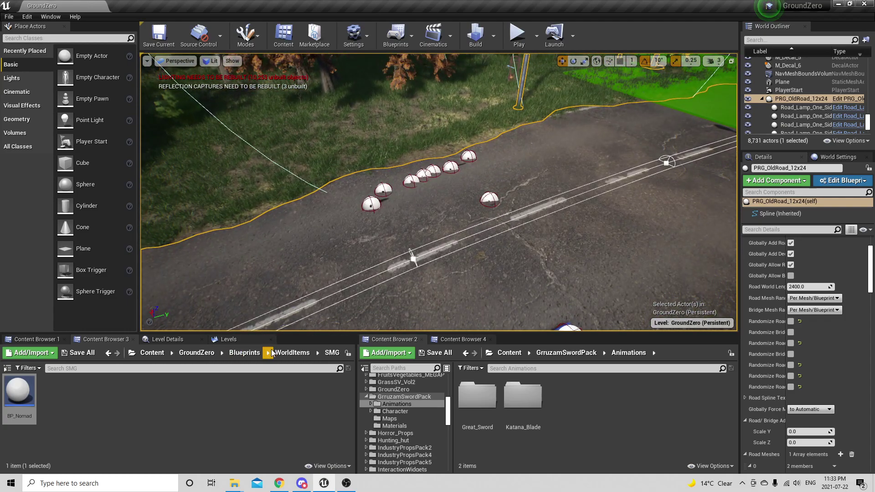
left_click(286, 355)
left_click(240, 354)
left_click(197, 353)
scroll(480, 245, "down", 10)
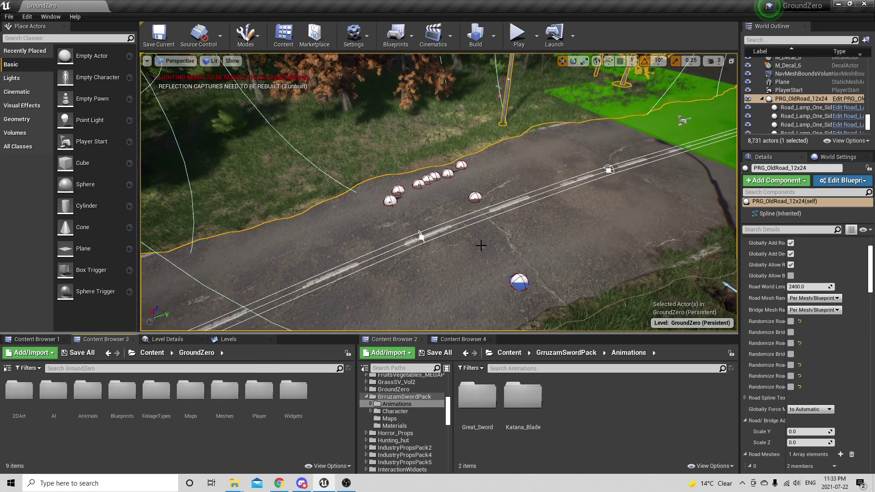
Survey the road area of the level and show the root Content folder in Content Browser 2
right_click_drag(480, 244, 480, 221)
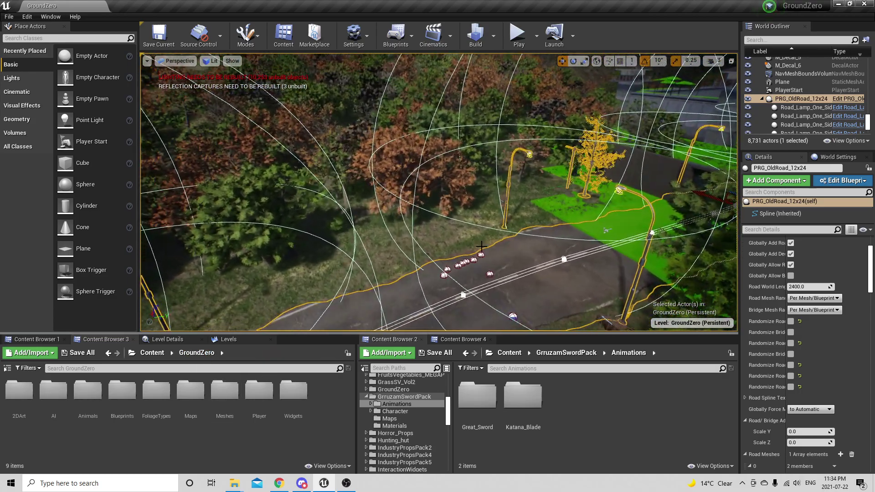
left_click(559, 354)
left_click(511, 353)
right_click_drag(490, 281, 519, 284)
scroll(635, 409, "down", 2)
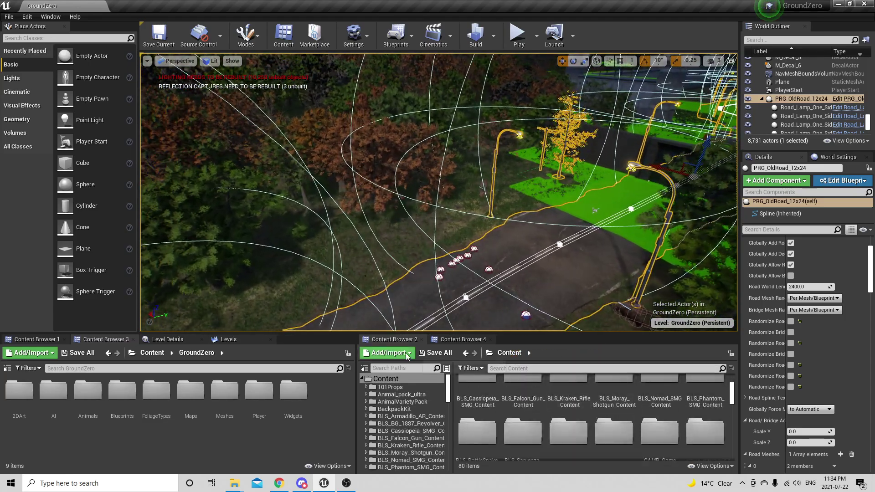
Find the SurvivalGameKitV2 folder among the project's content folders and open it
left_click(453, 339)
left_click(509, 353)
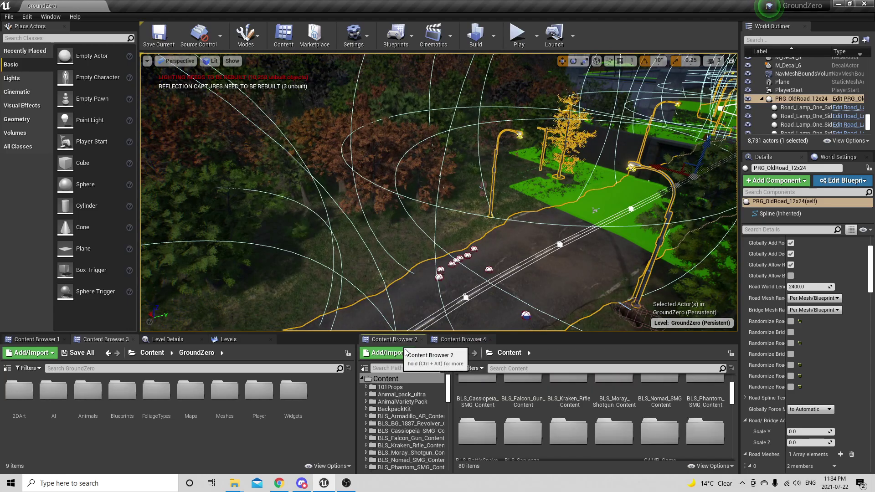
scroll(733, 401, "down", 1)
scroll(734, 406, "down", 5)
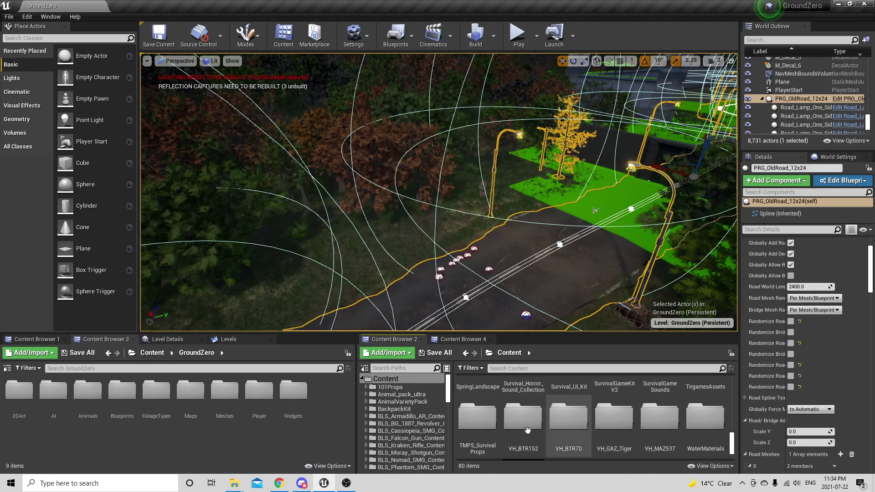
scroll(629, 428, "up", 1)
double_click(656, 423)
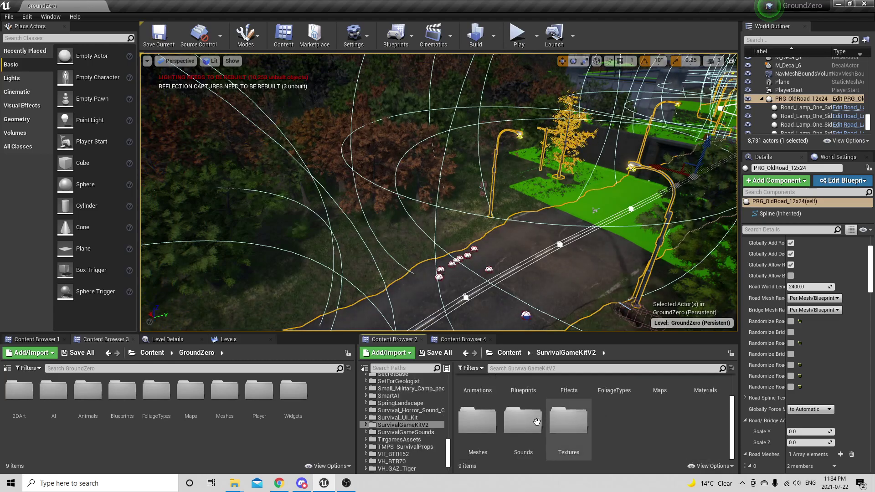
Open the ItemList data table from the kit's Blueprints/Items folder
scroll(627, 421, "up", 1)
double_click(525, 400)
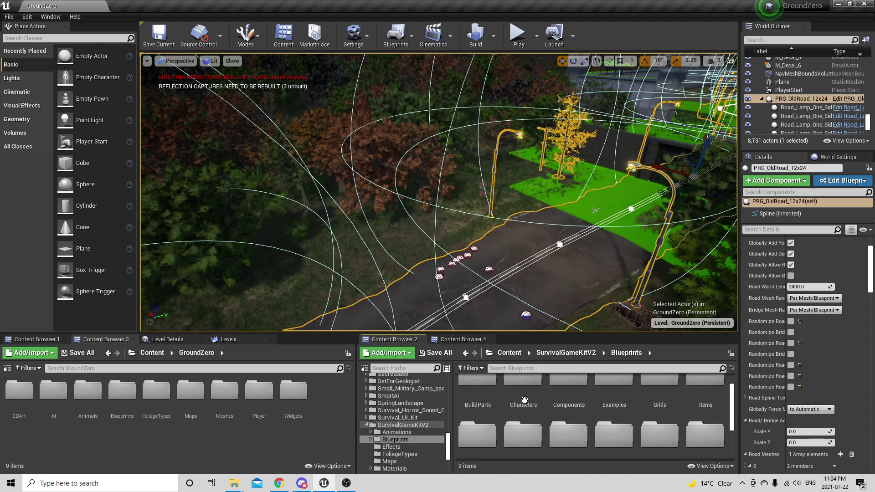
double_click(701, 396)
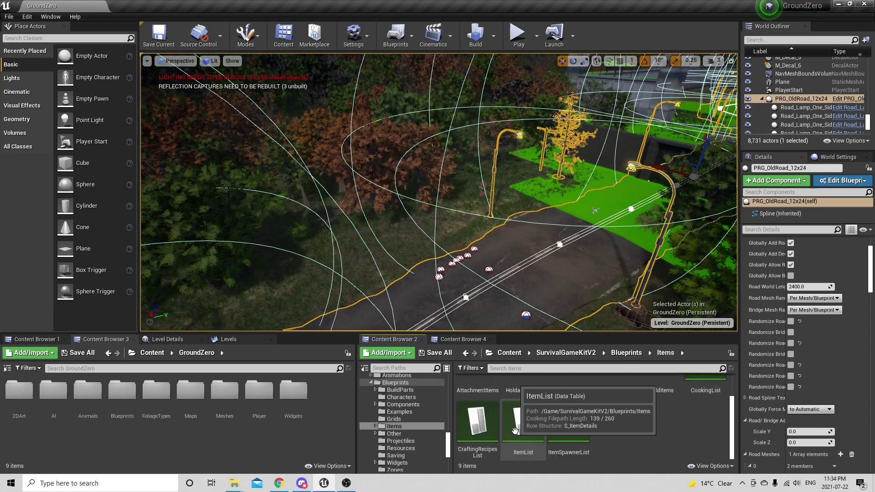
double_click(516, 434)
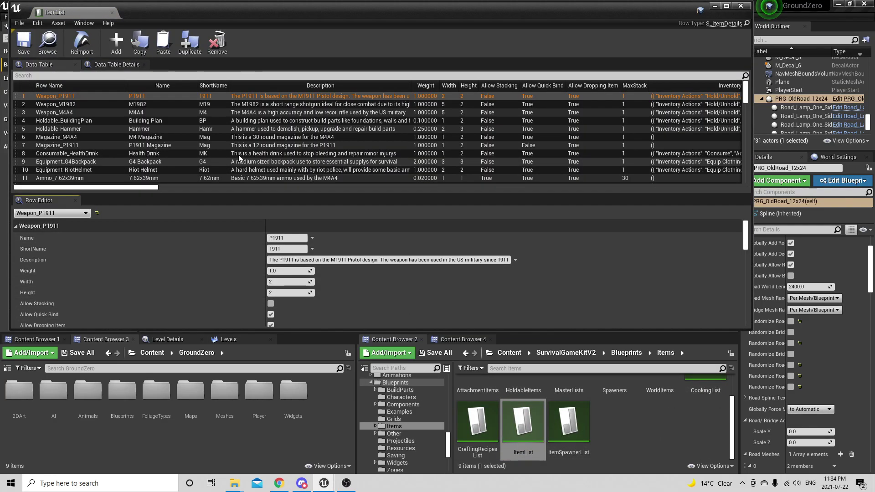
Look through the weapon and melee rows of the ItemList data table and minimize its window
scroll(259, 166, "down", 20)
scroll(220, 154, "down", 15)
scroll(67, 120, "down", 8)
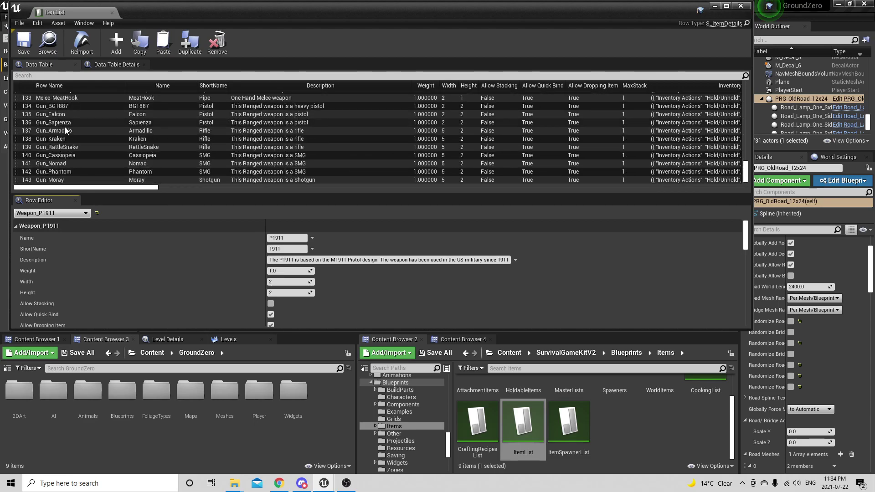
scroll(73, 129, "down", 1)
scroll(57, 139, "up", 6)
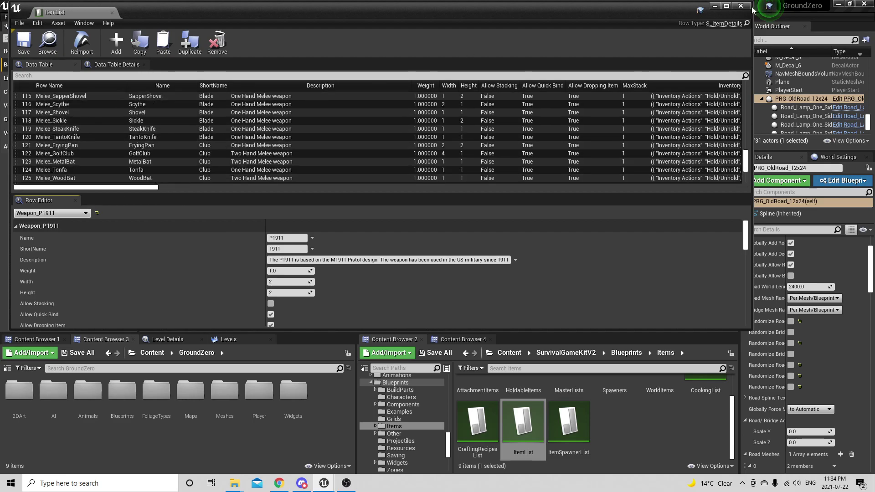
left_click(715, 6)
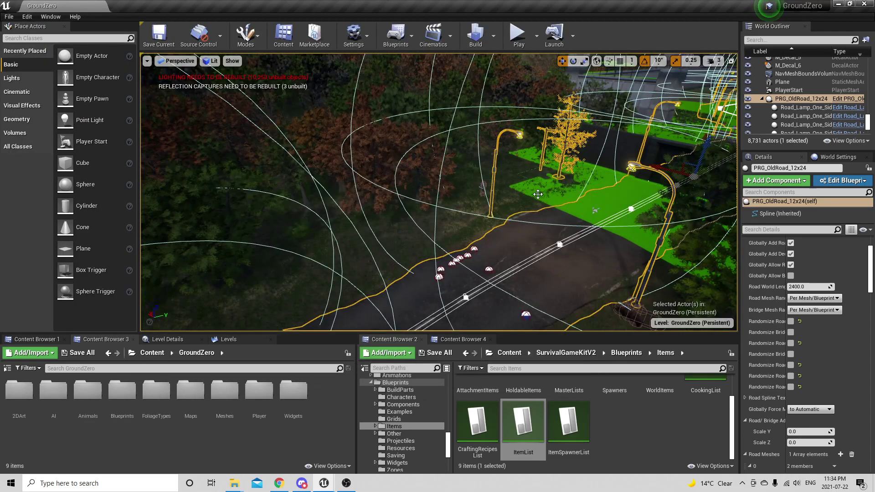
Bring the level view close to the group of item actors lying on the road
key("w")
right_click_drag(439, 192, 306, 205)
key("w")
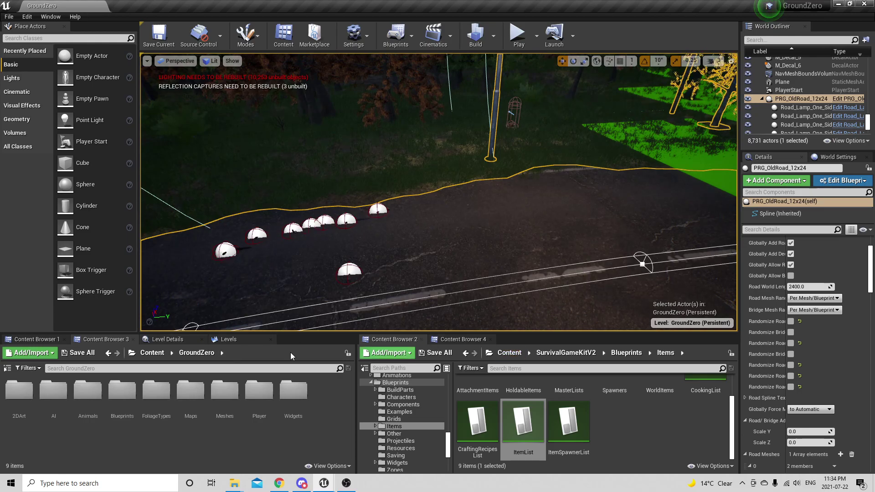
Show the GroundZero/Blueprints/WorldItems folder in Content Browser 3, checking its Axes subfolder
left_click(173, 340)
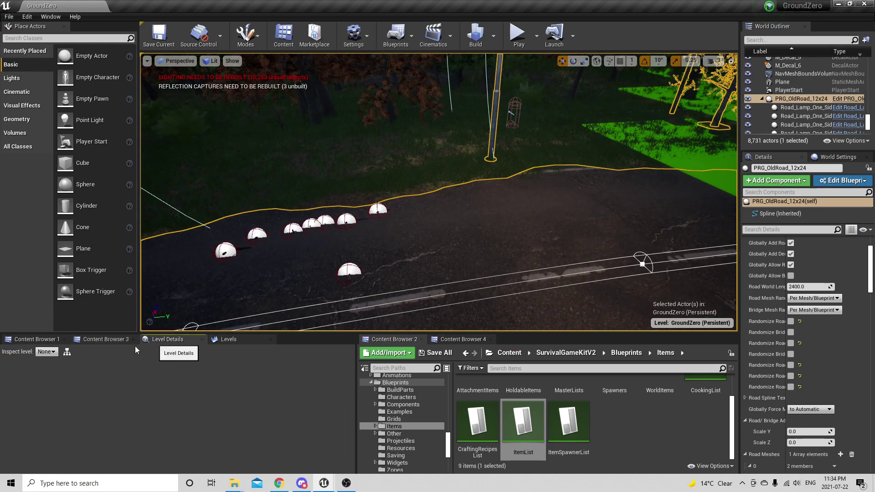
left_click(33, 341)
left_click(98, 340)
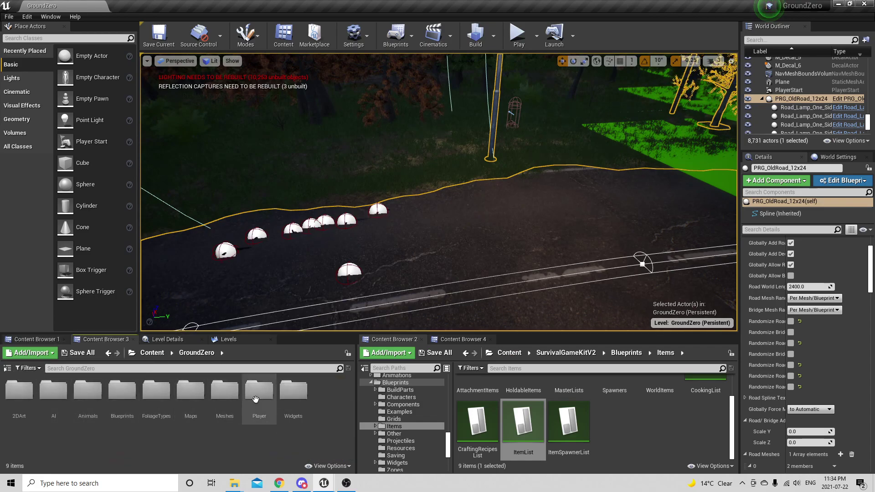
double_click(125, 396)
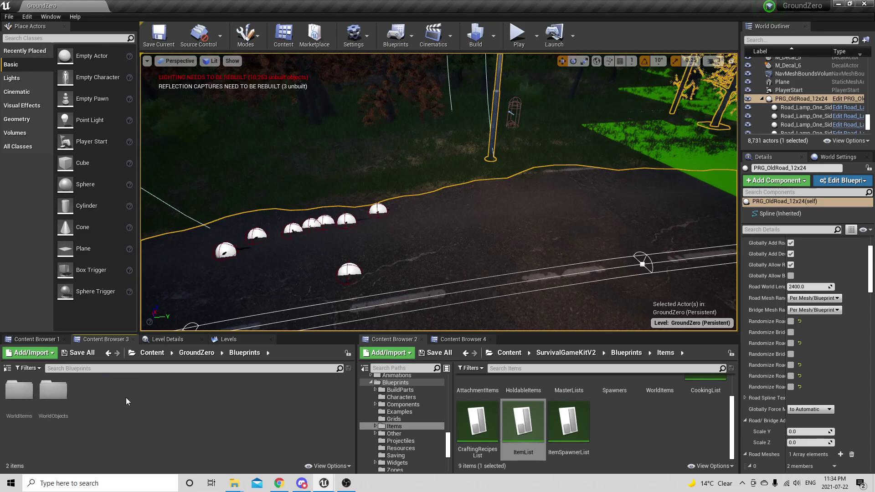
double_click(28, 396)
double_click(31, 397)
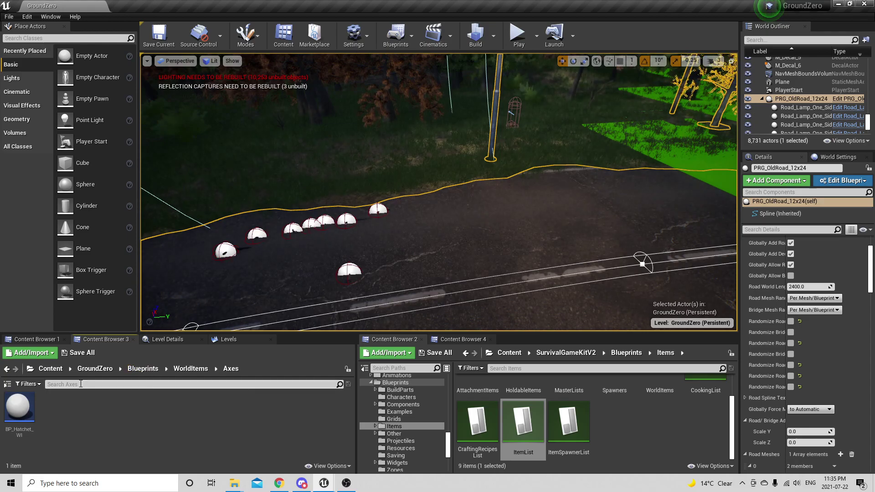
left_click(187, 371)
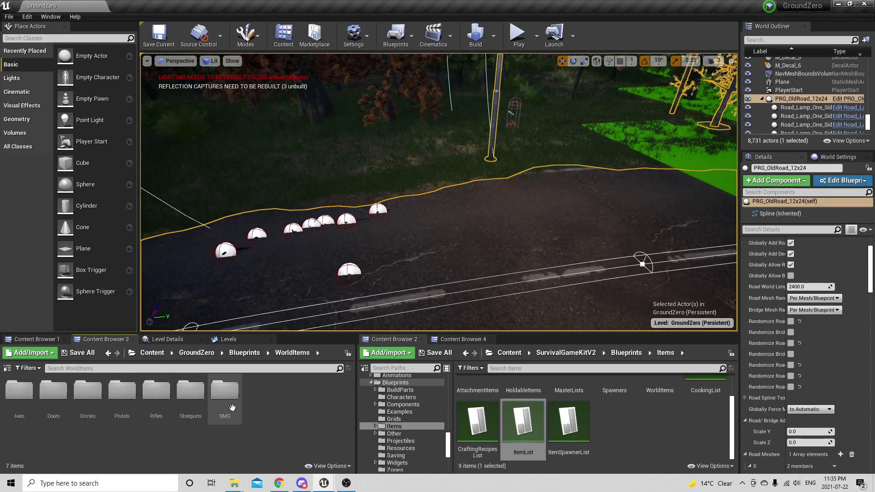
Create a new folder named Hammer inside GroundZero's WorldItems folder and open it
right_click(266, 401)
left_click(213, 432)
right_click(267, 401)
left_click(310, 135)
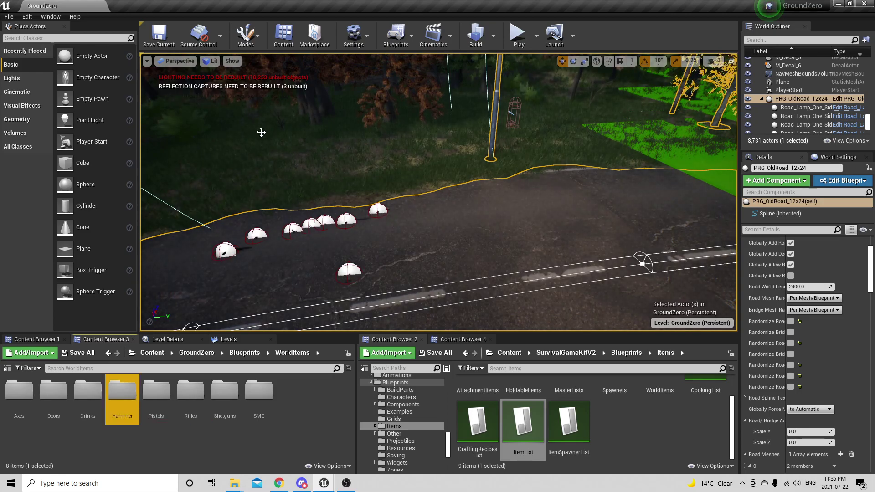
double_click(122, 389)
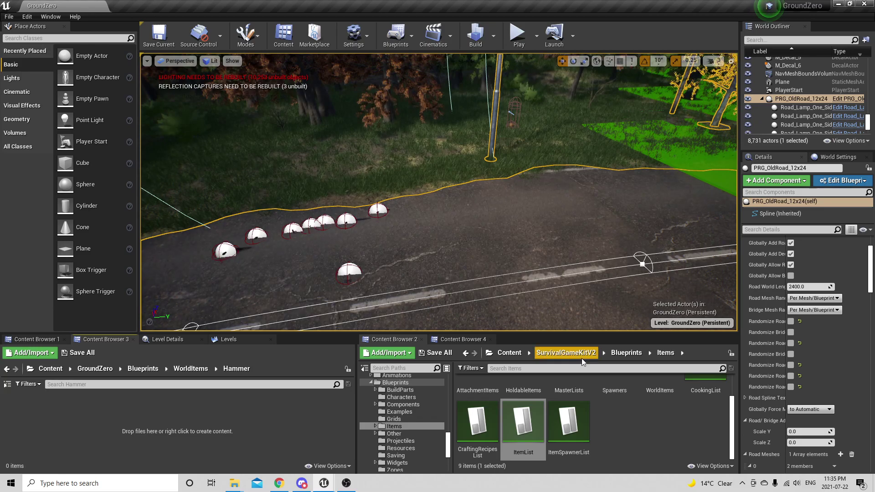
Open the SurvivalGameKitV2/Blueprints/Items/WorldItems folder in Content Browser 2 and find BP_StaticMasterItem
left_click(626, 355)
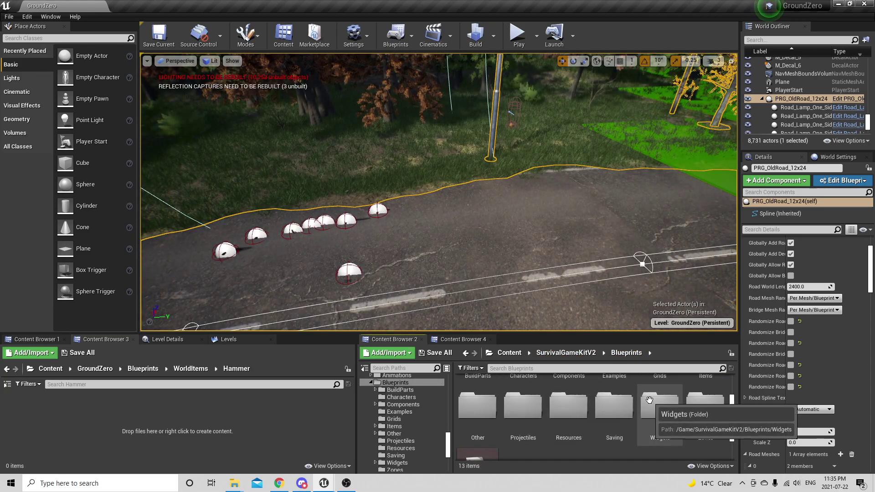
scroll(634, 401, "up", 1)
double_click(710, 393)
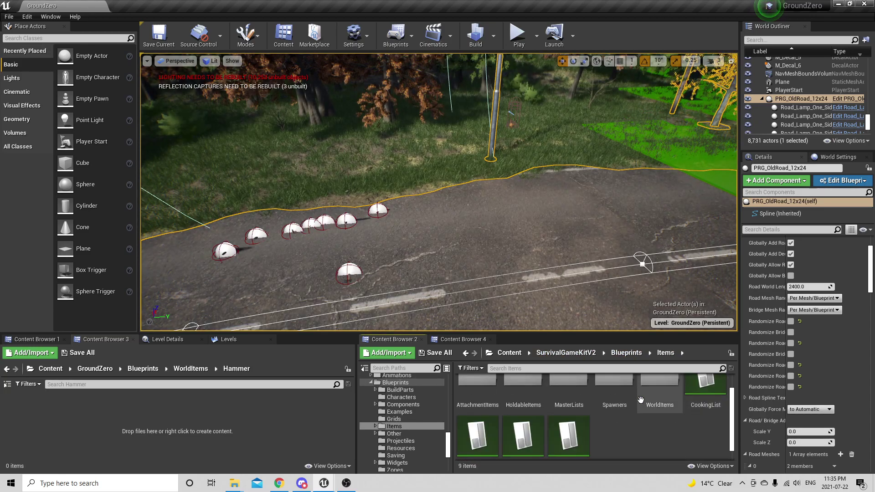
double_click(640, 400)
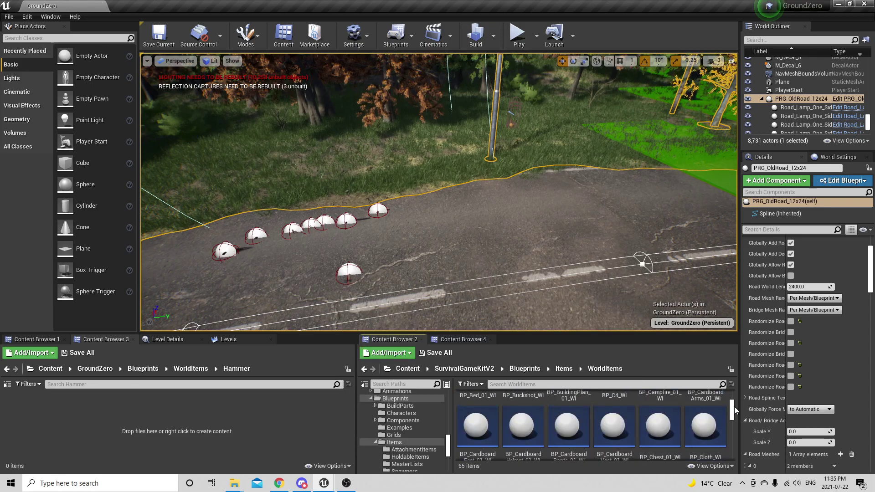
left_click_drag(731, 406, 733, 454)
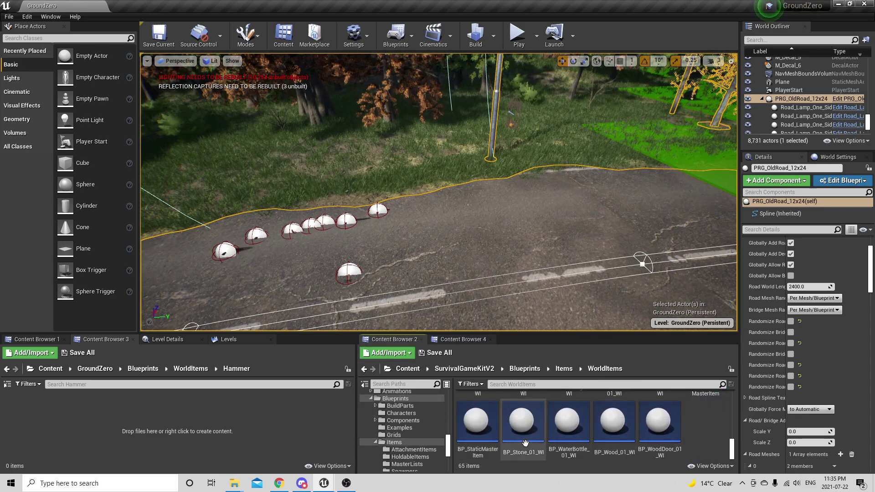
Duplicate BP_StaticMasterItem with its default copy name and move the copy into GroundZero's Hammer folder
right_click(482, 421)
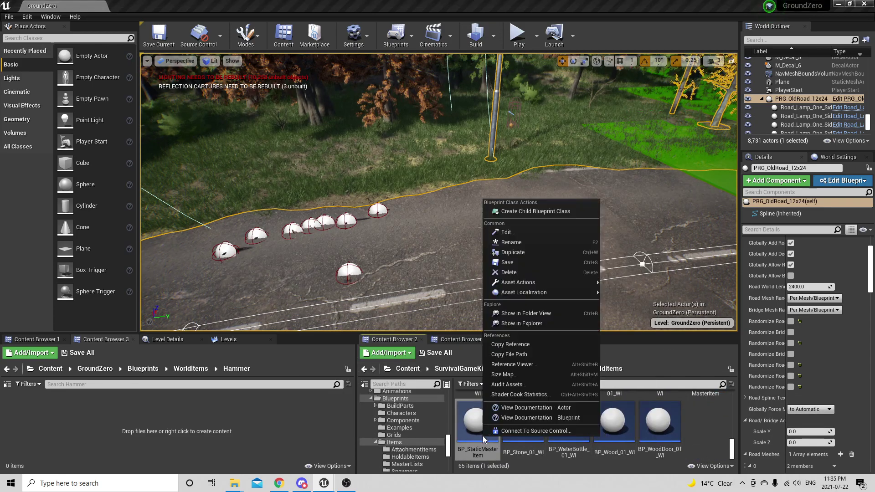
left_click(526, 256)
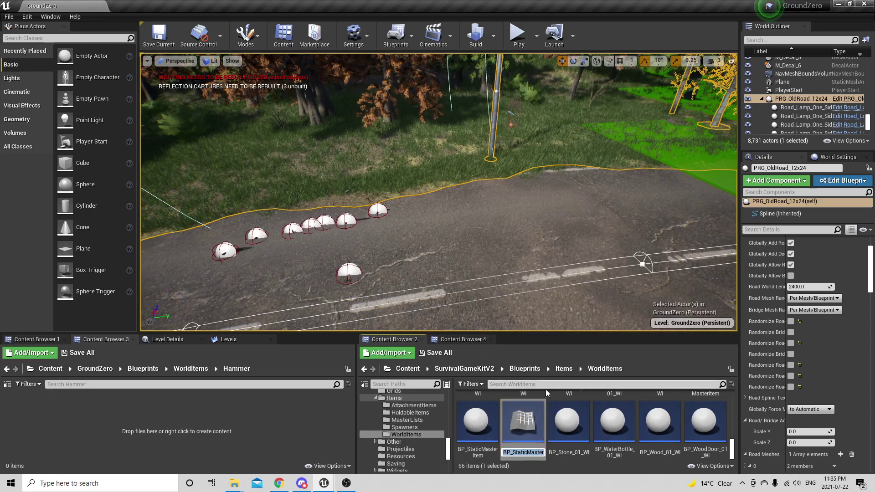
key("Return")
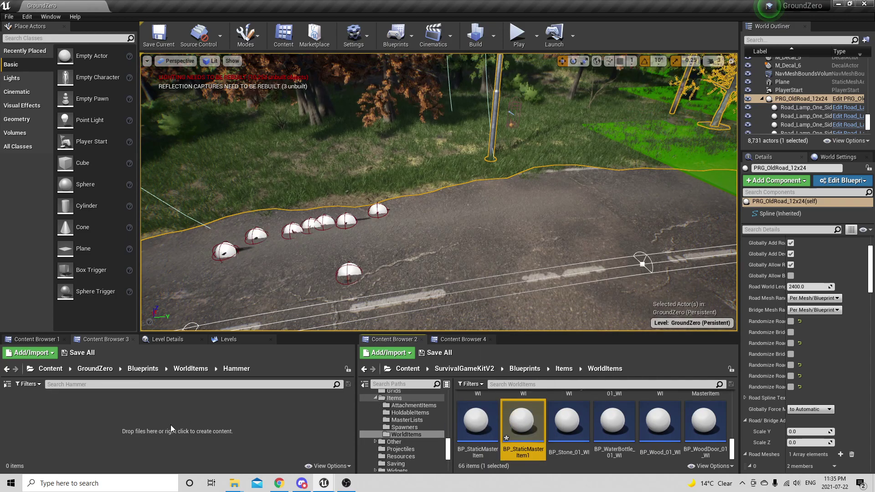
left_click_drag(510, 431, 194, 429)
left_click(217, 440)
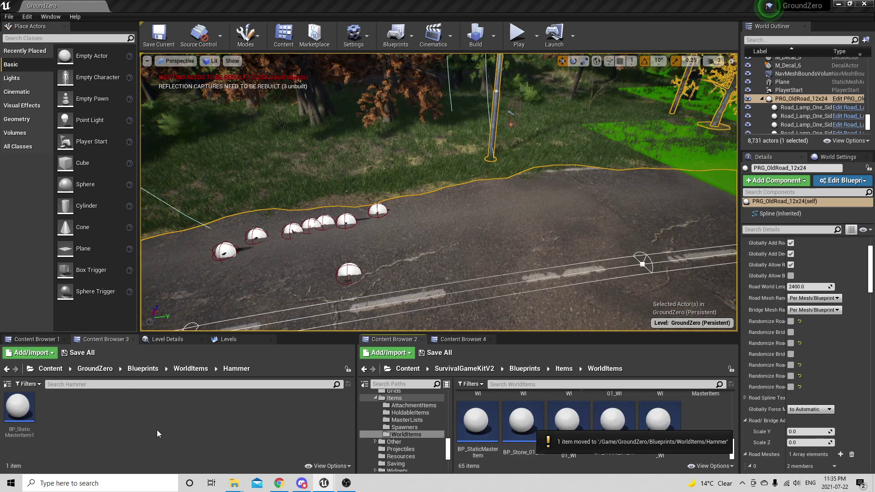
Rename the copied blueprint in the Hammer folder BP_SledgeHammer and open it for editing
right_click(16, 426)
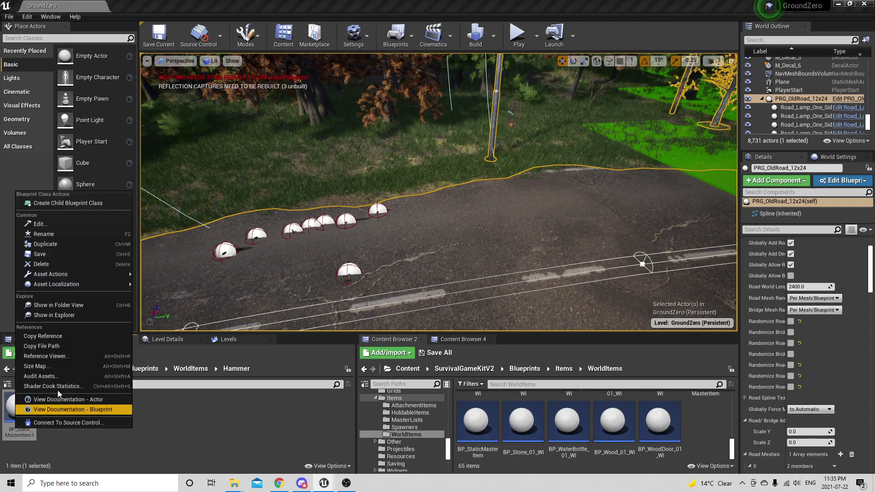
left_click(61, 234)
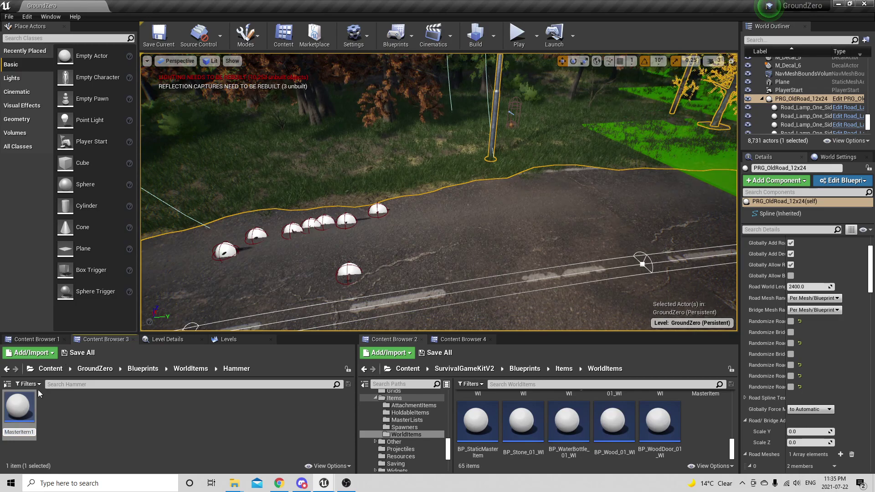
type("BP_Sta")
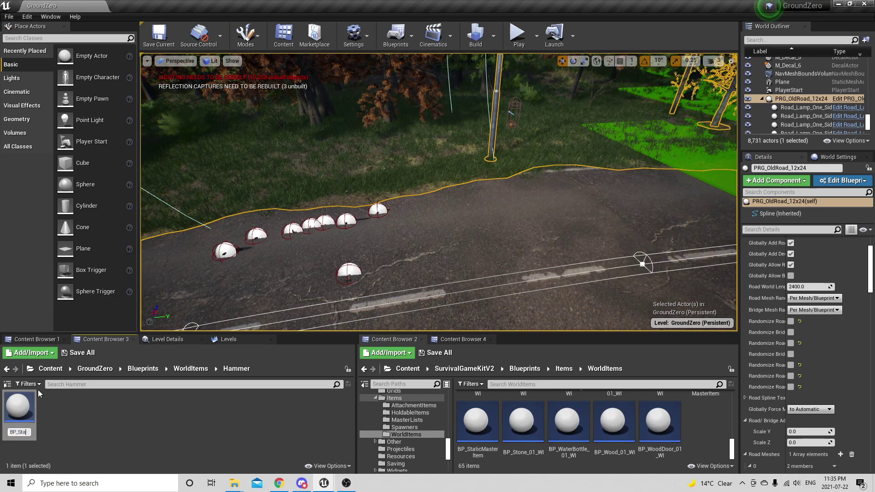
key("BackSpace")
type("edgeHamm")
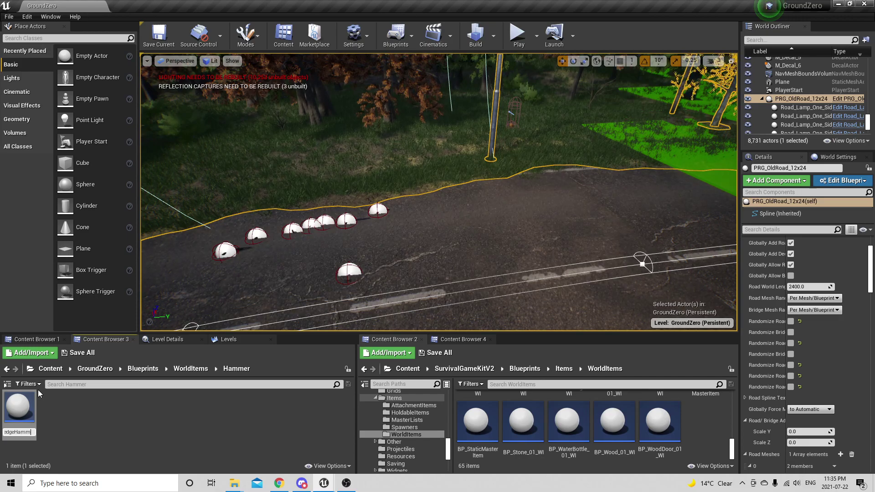
type("er")
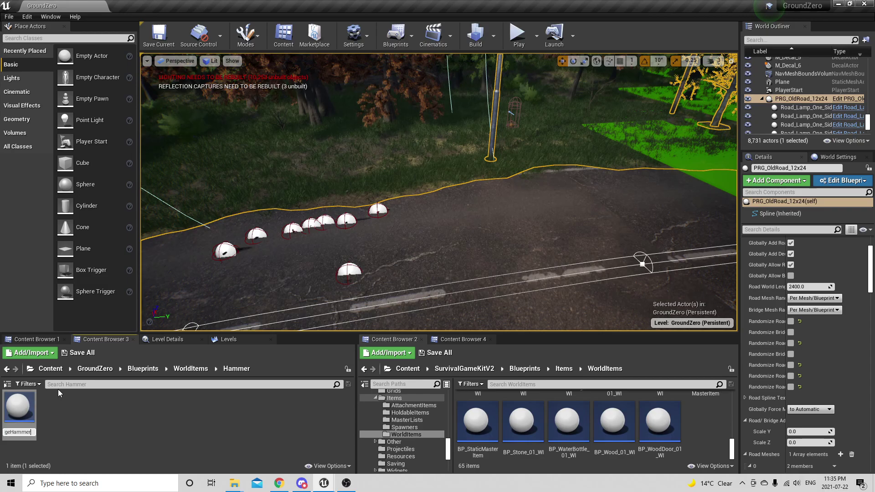
key("Return")
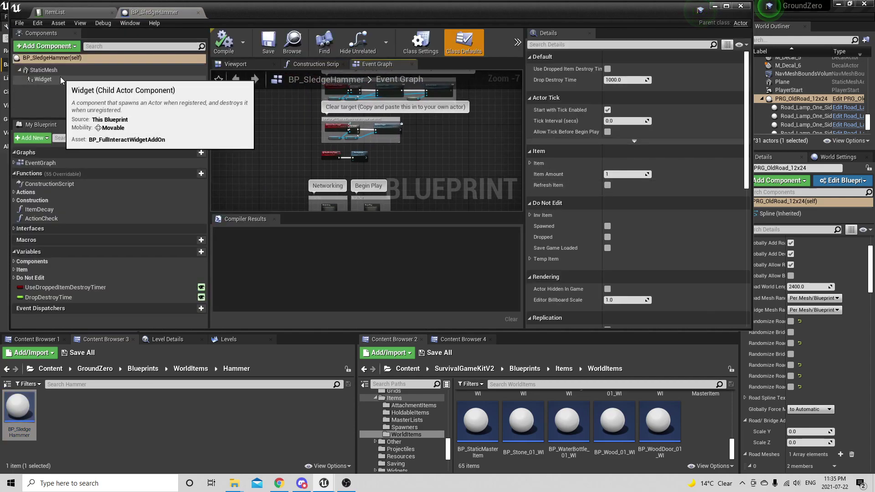
Set the blueprint's Item row name to Melee_SledgeHammer from the MasterItemList data table
left_click(531, 163)
left_click(632, 186)
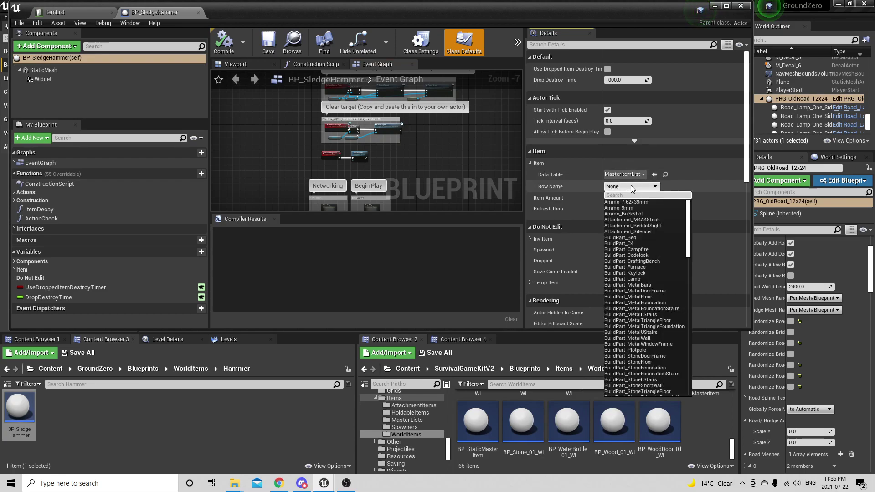
type("sl")
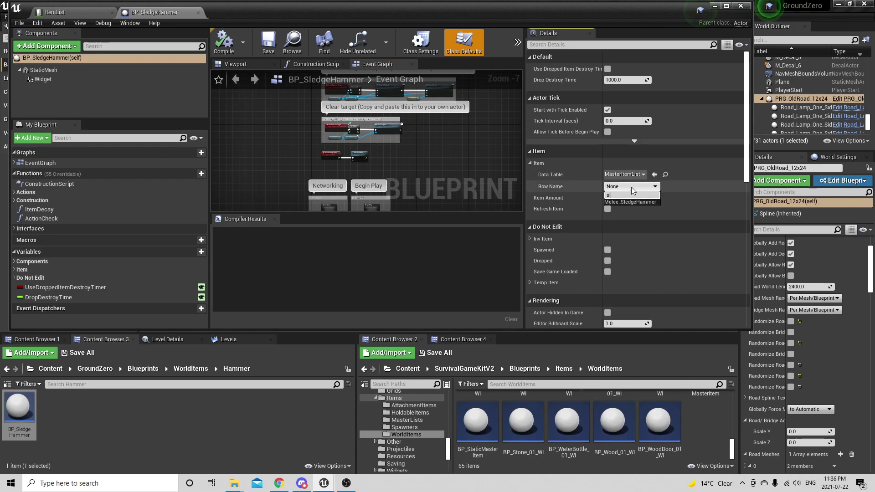
left_click(635, 202)
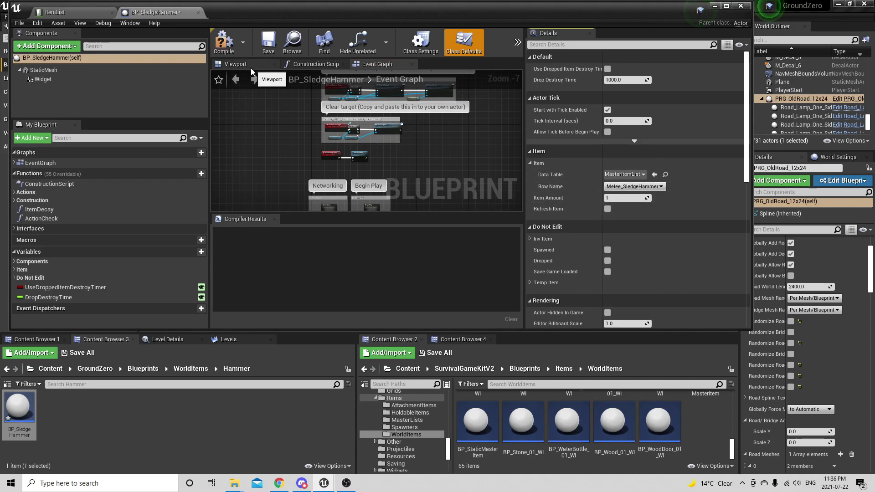
Inspect the sledgehammer mesh up close in the blueprint's 3D viewport
left_click(250, 67)
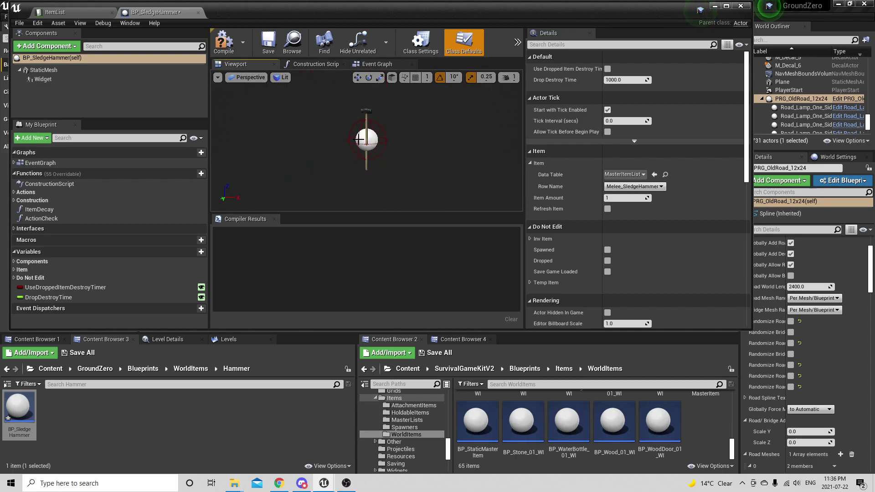
right_click_drag(405, 123, 322, 98)
key("w")
left_click_drag(342, 117, 379, 108)
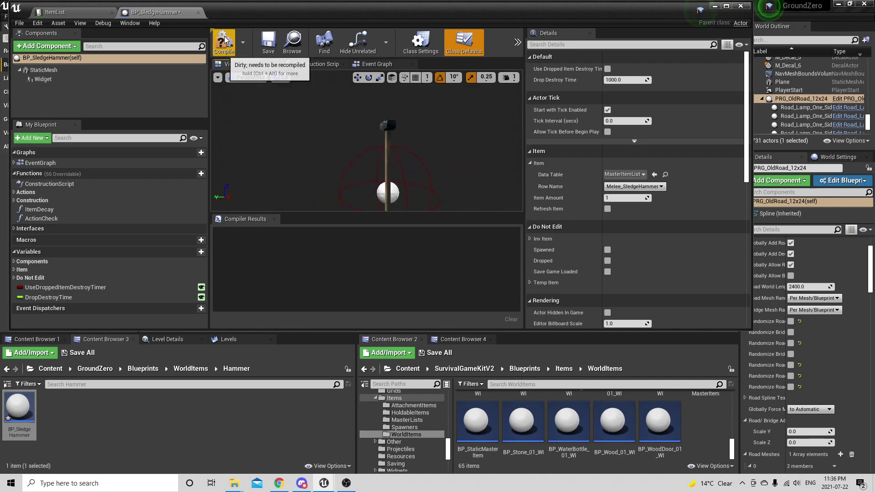
Compile and save BP_SledgeHammer, and select its StaticMesh component for a closer look
left_click(223, 42)
left_click(267, 42)
left_click(388, 155)
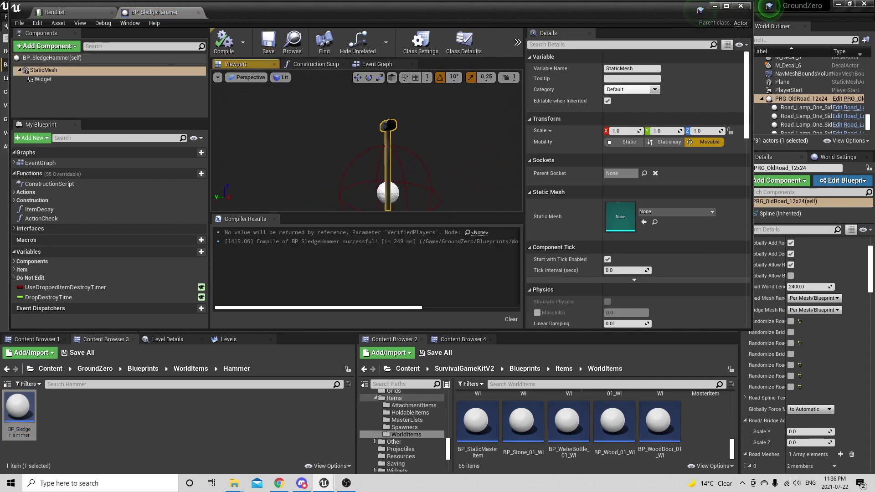
mouse_move(388, 155)
right_mouse_down()
mouse_move(383, 182)
mouse_move(385, 155)
right_mouse_up()
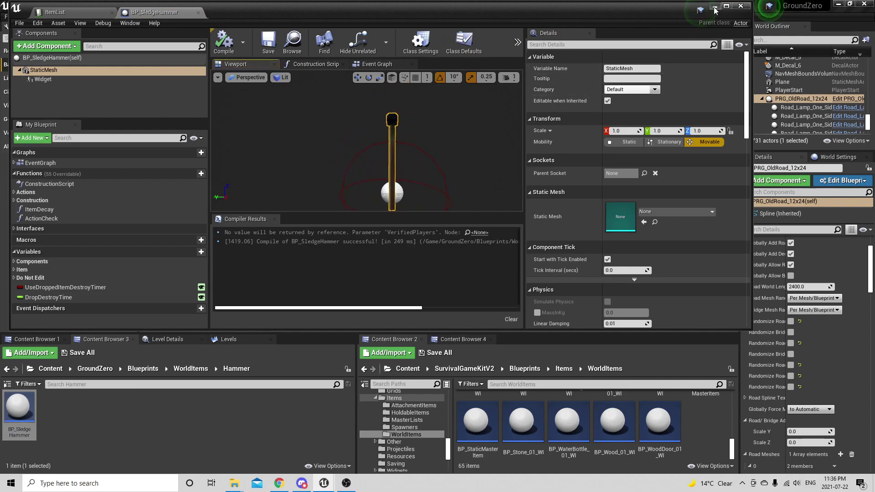
Place BP_SledgeHammer from the Hammer folder in the level, on the road beside the other weapon items
left_click(189, 343)
left_click_drag(18, 412, 445, 213)
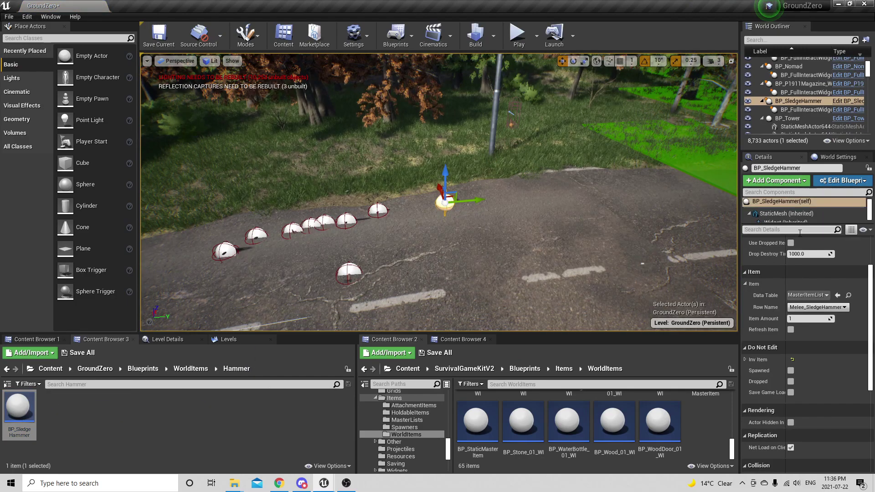
scroll(798, 241, "up", 2)
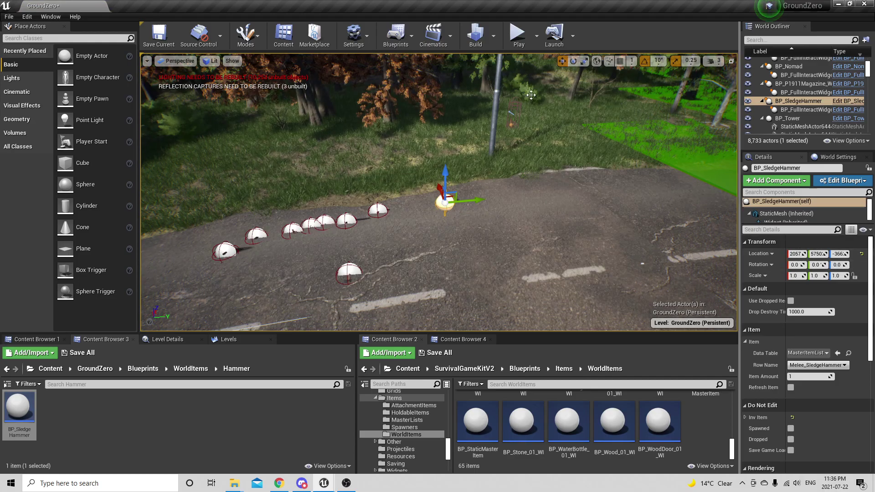
Rotate the placed sledgehammer to 90° about X and lower it slightly onto the road surface
left_click(574, 62)
left_click_drag(418, 165, 474, 162)
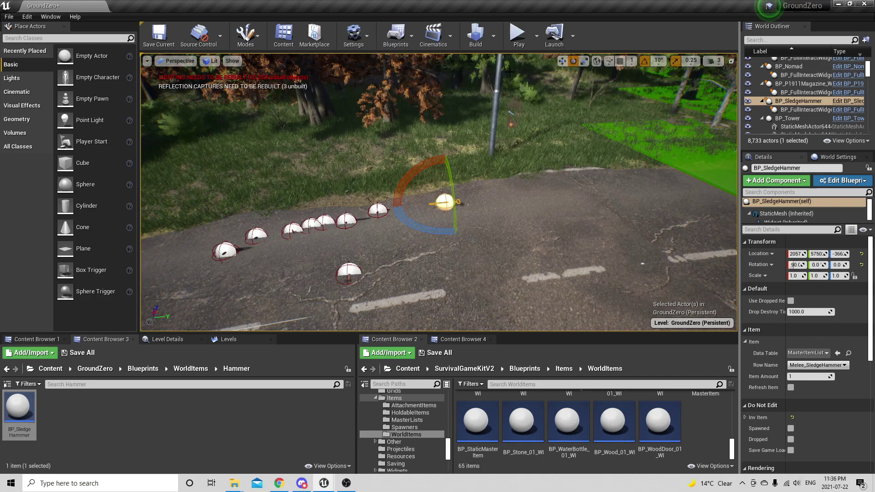
left_click(562, 61)
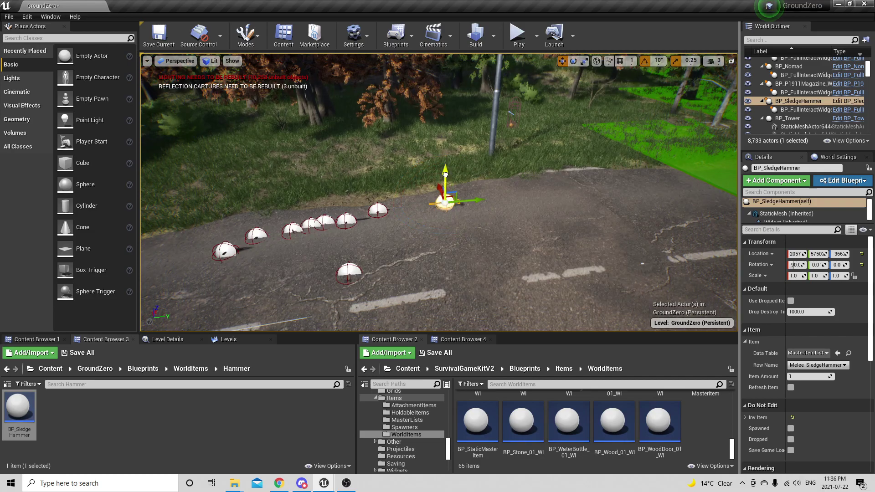
left_click_drag(446, 174, 445, 183)
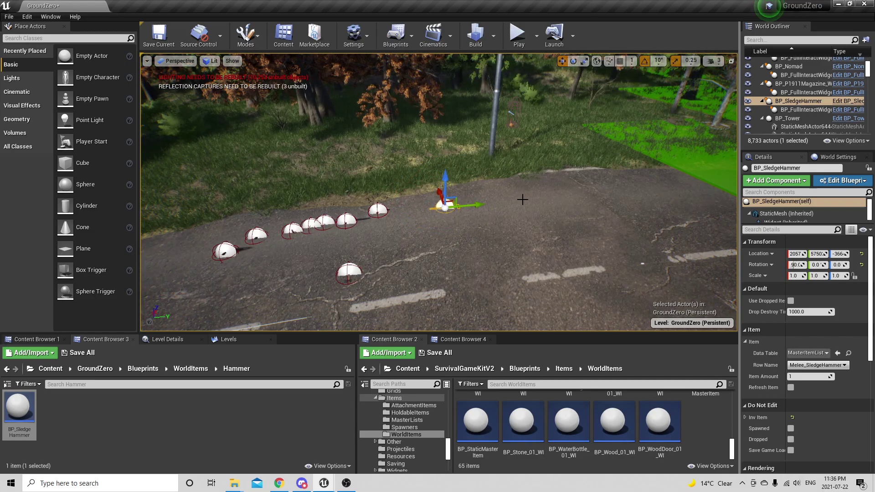
Start a play session in the level, walk to the sledgehammer on the road and take it in hand
key("w")
mouse_move(529, 199)
right_mouse_down()
mouse_move(510, 192)
mouse_move(410, 203)
mouse_move(519, 184)
mouse_move(512, 202)
right_mouse_up()
key("d")
key("s")
key("a")
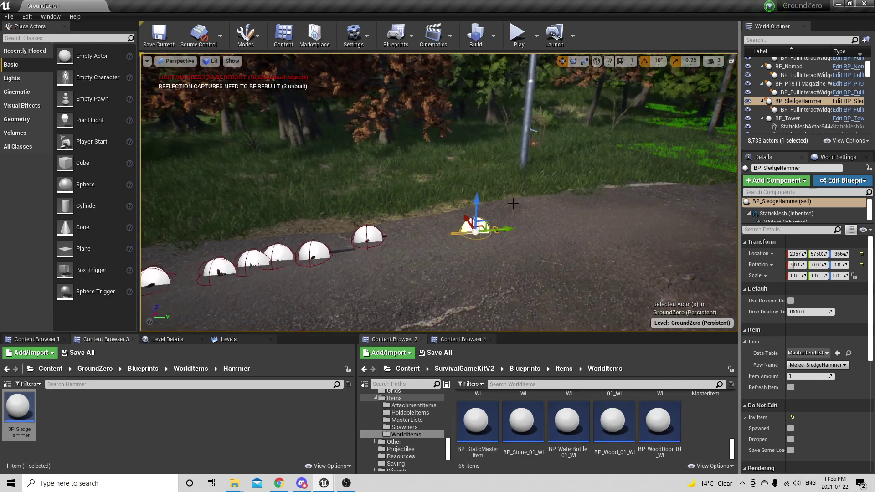
left_click(509, 47)
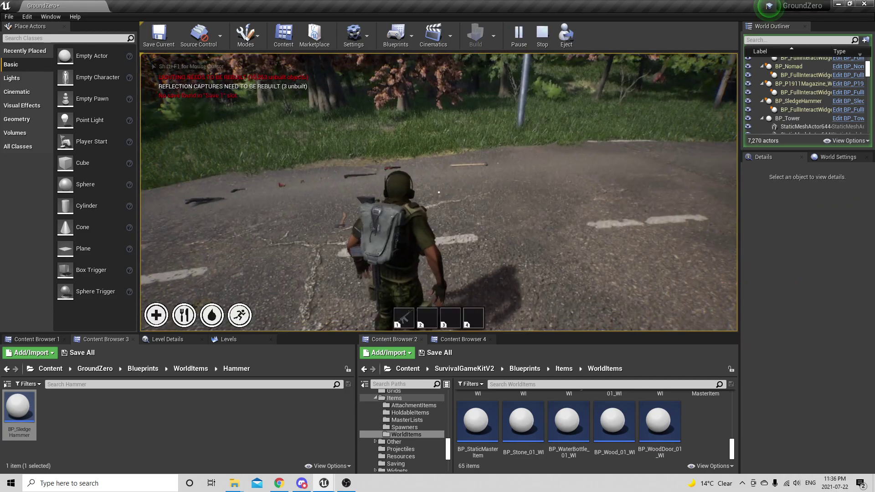
key("w")
key("w")
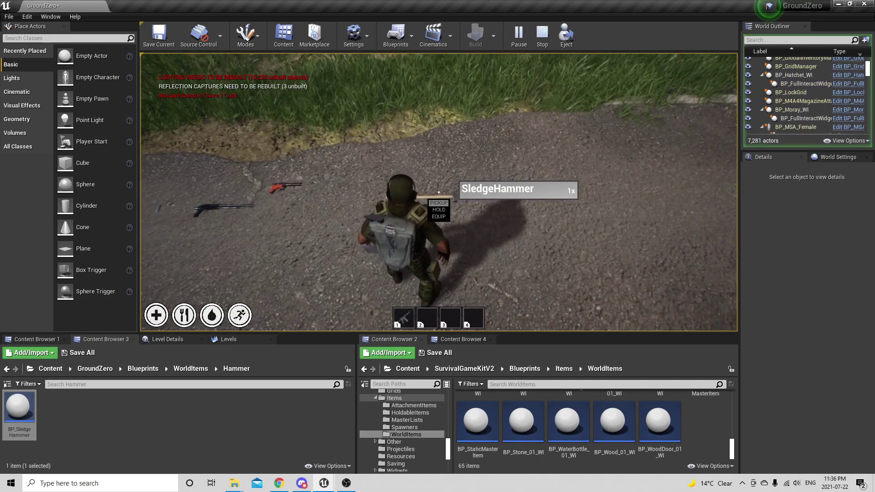
key("e")
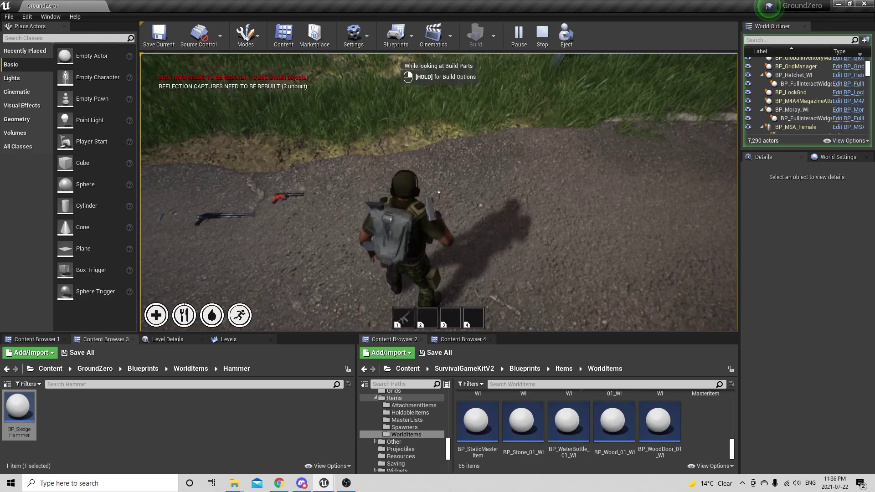
Run around the road with the sledgehammer to check how the character holds it, and end the play session
key("s")
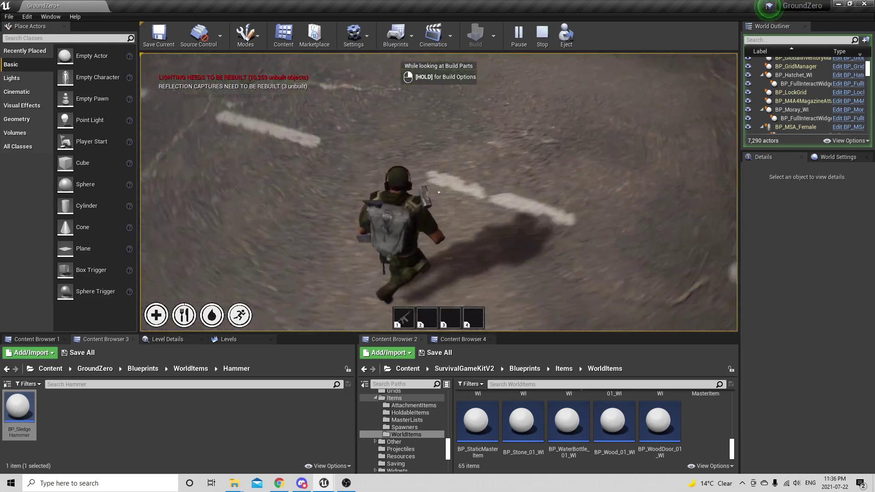
key("w")
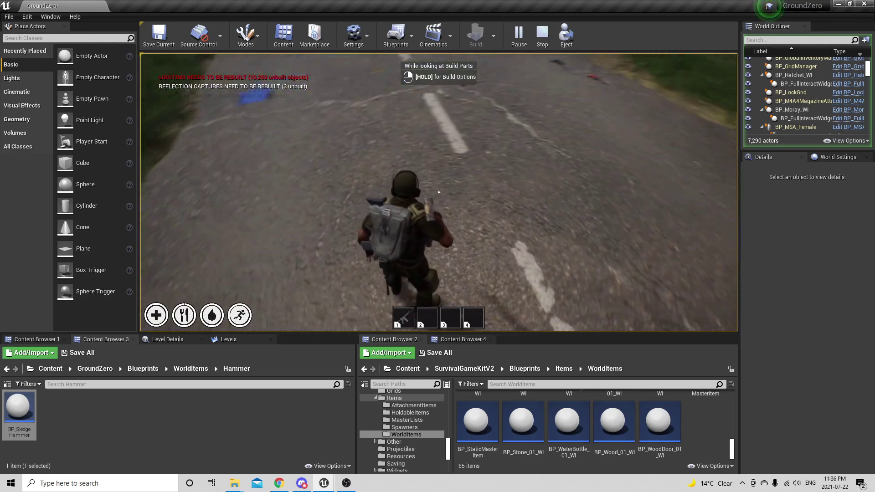
key("w")
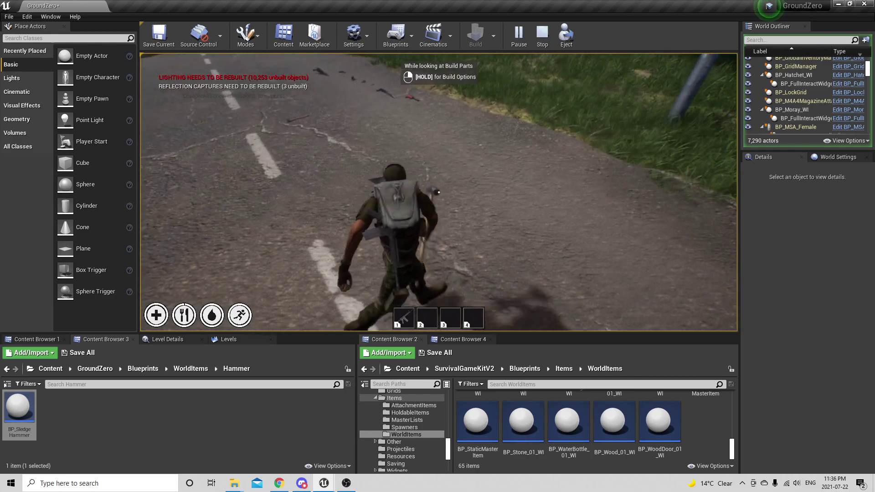
key("w")
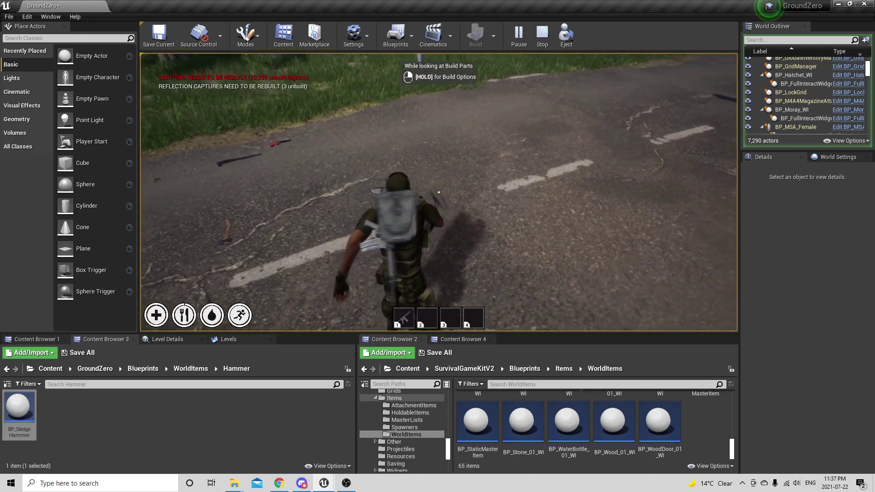
key("w")
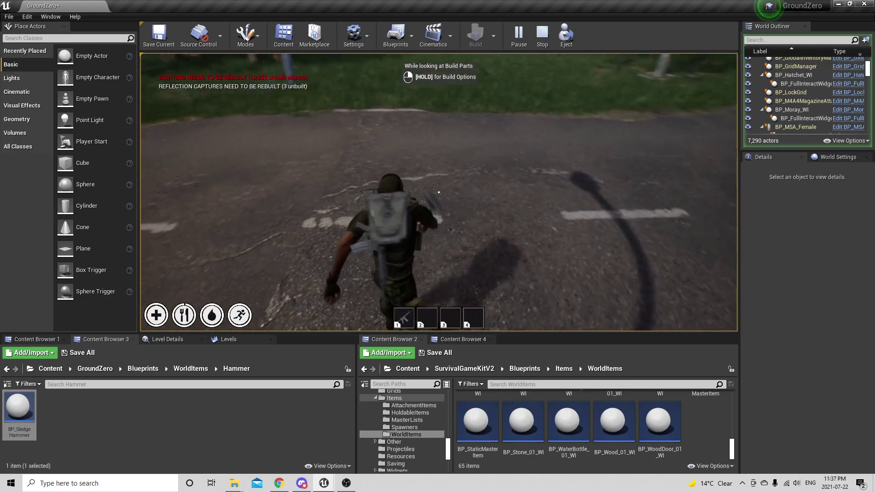
key("w")
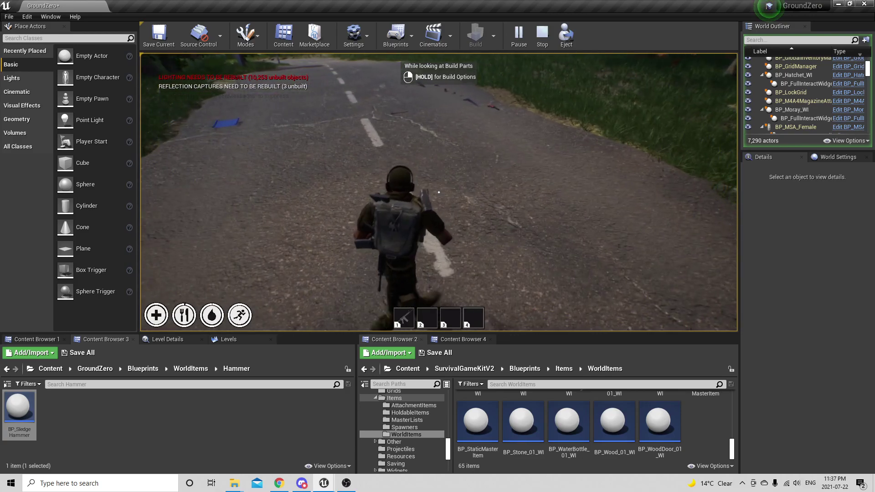
key("w")
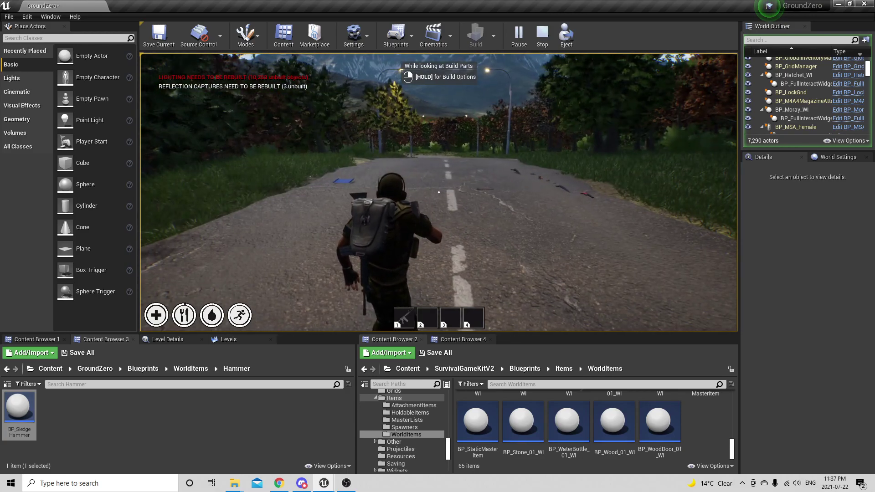
key("w")
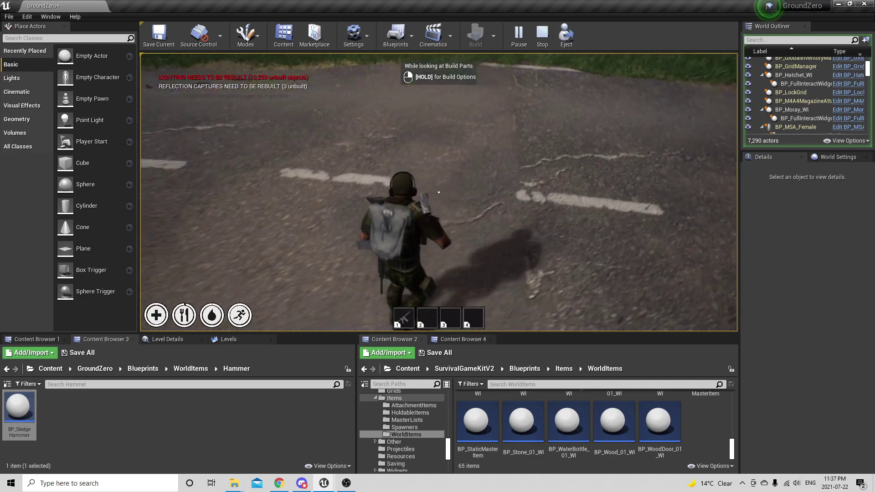
key("w")
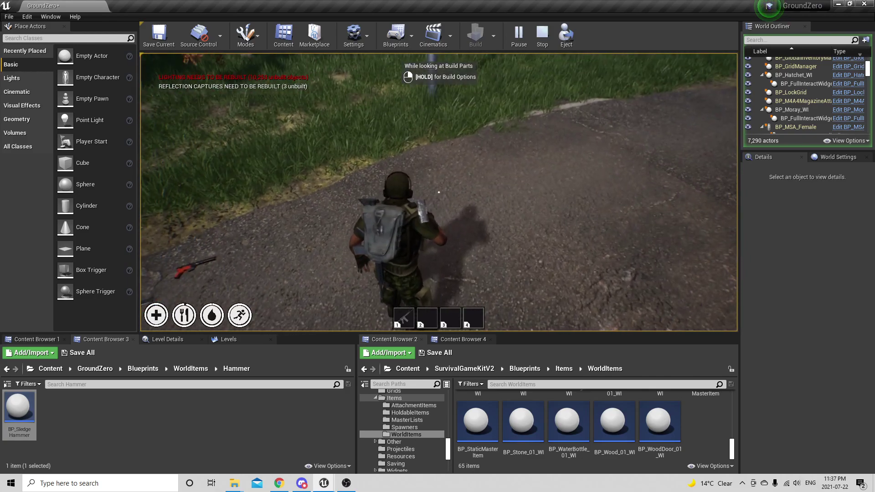
key("Escape")
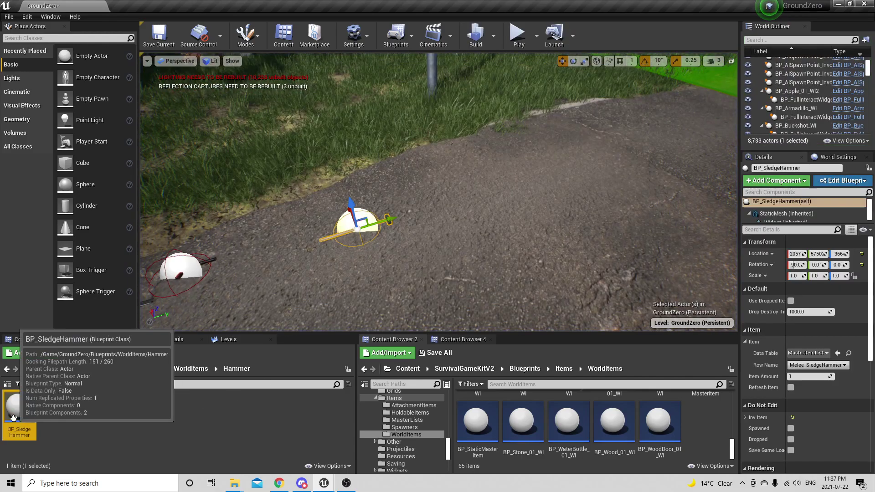
Open the BP_SledgeHammer weapon blueprint from the GroundZero/Player/Weapons/Hammers folder
double_click(17, 416)
left_click(529, 379)
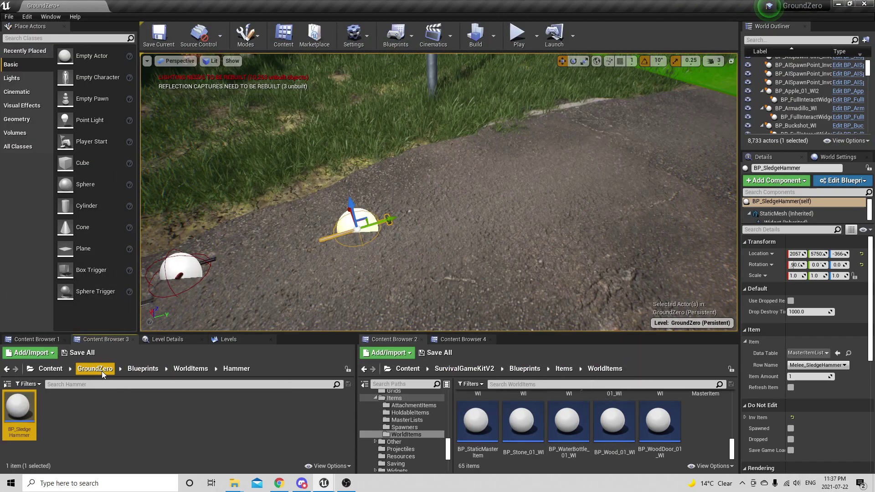
left_click(143, 369)
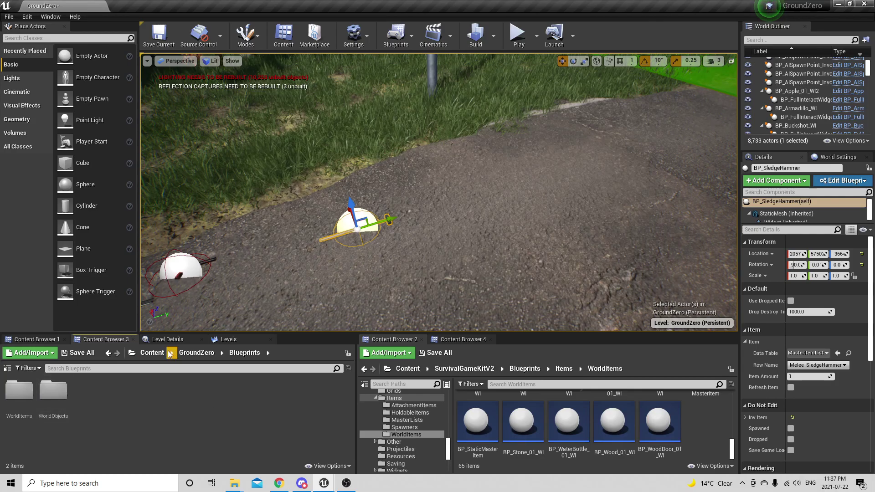
left_click(196, 353)
double_click(138, 401)
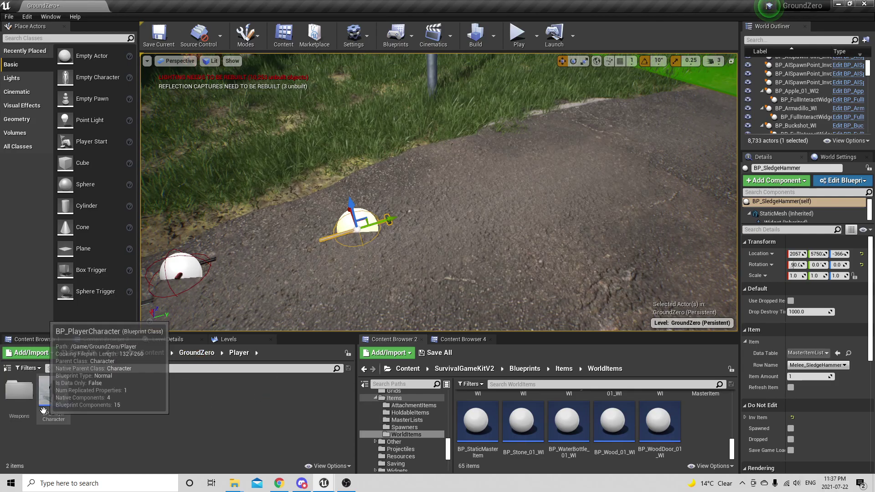
double_click(20, 391)
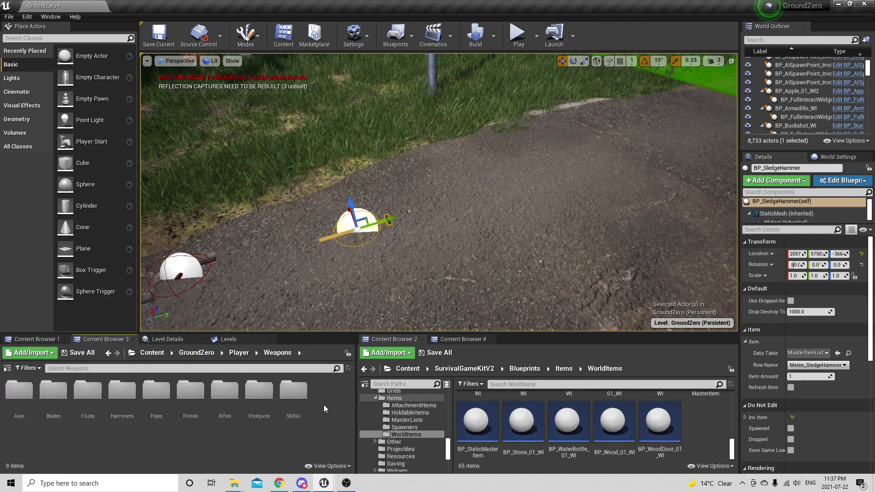
double_click(128, 391)
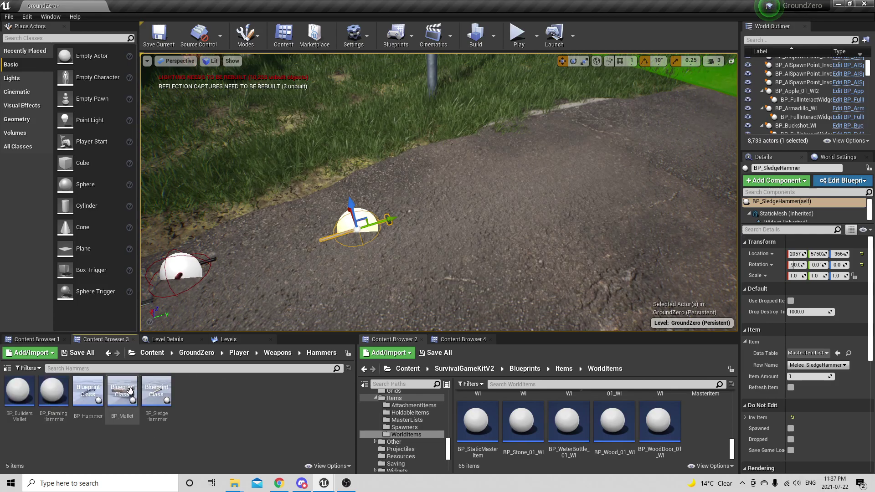
double_click(164, 401)
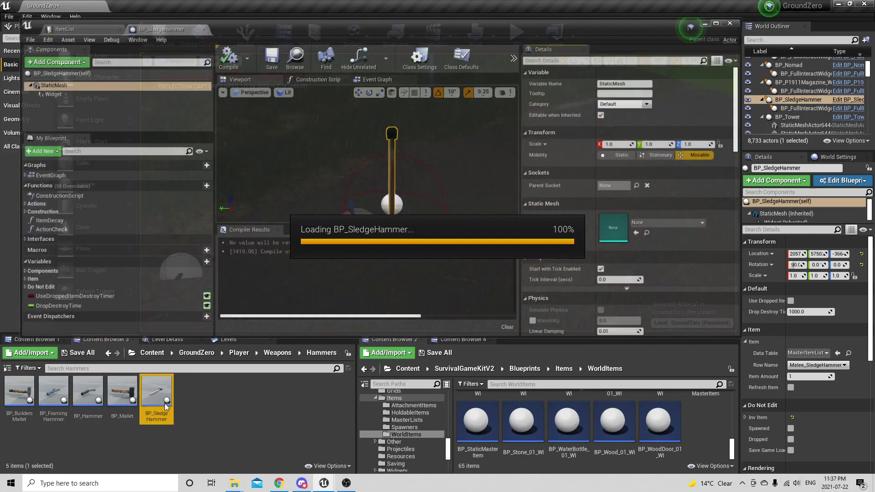
Review the weapon blueprint's animation, aim offset and hand IK defaults, and return to the level
scroll(652, 196, "down", 5)
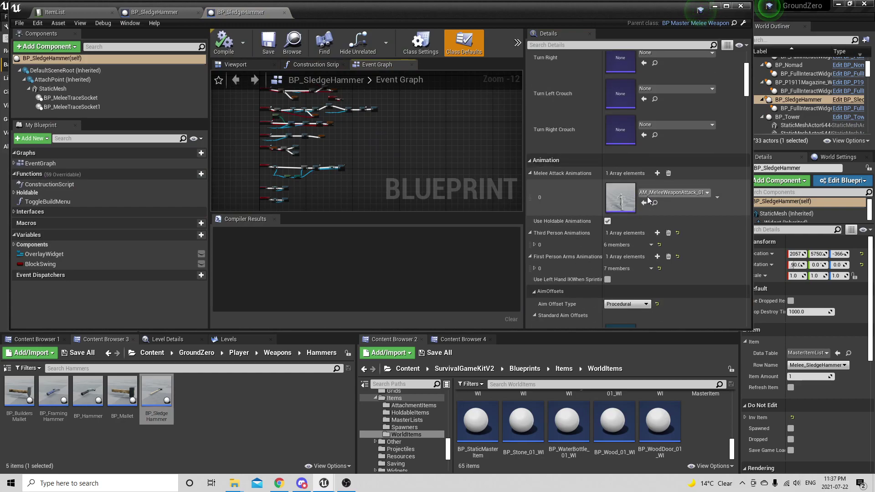
scroll(642, 203, "down", 6)
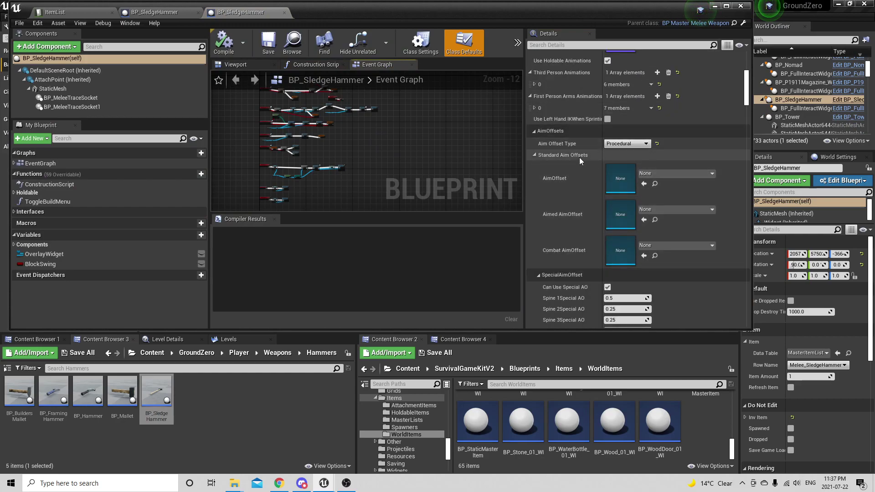
scroll(631, 168, "down", 4)
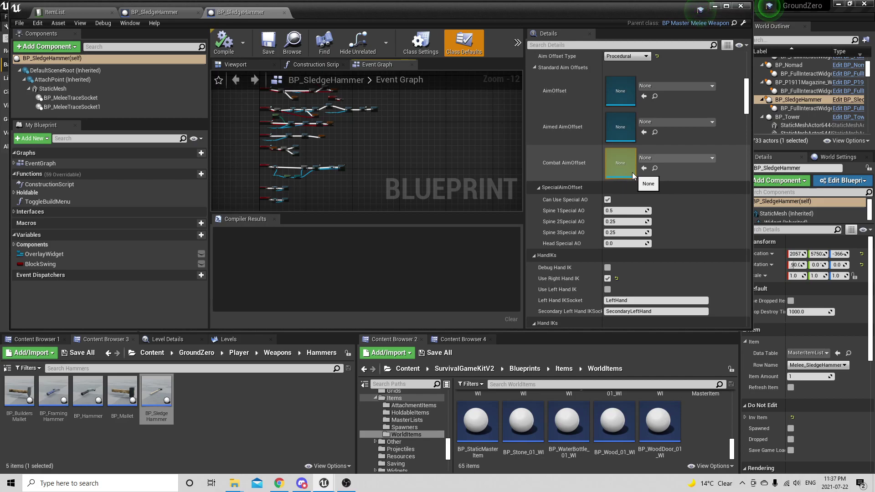
scroll(628, 144, "down", 7)
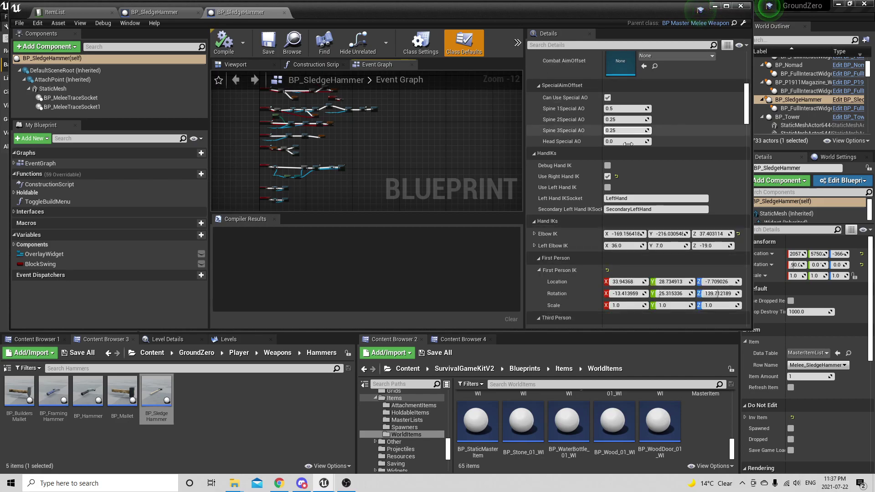
scroll(630, 147, "down", 1)
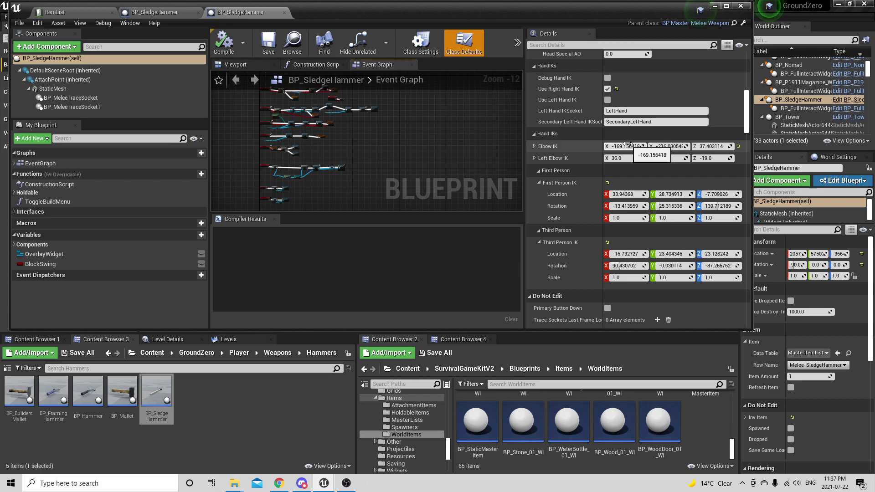
left_click(717, 7)
Start a play session in the level, walk to the Armadillo weapon on the road and equip it
right_click_drag(591, 80, 692, 62)
key("f")
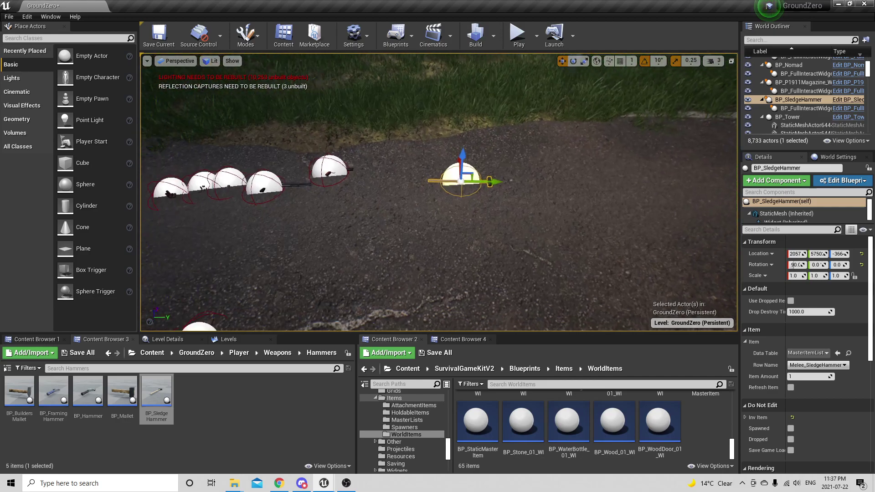
key("a")
right_click_drag(475, 211, 424, 201)
key("w")
key("d")
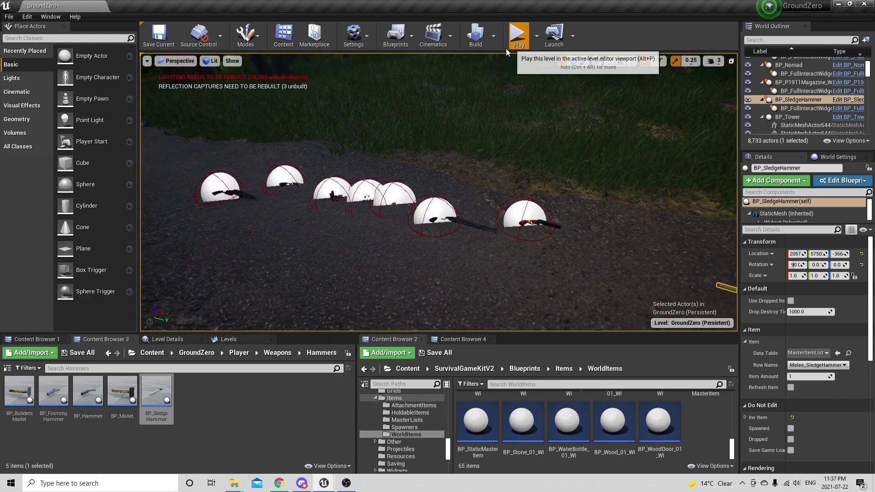
left_click(517, 36)
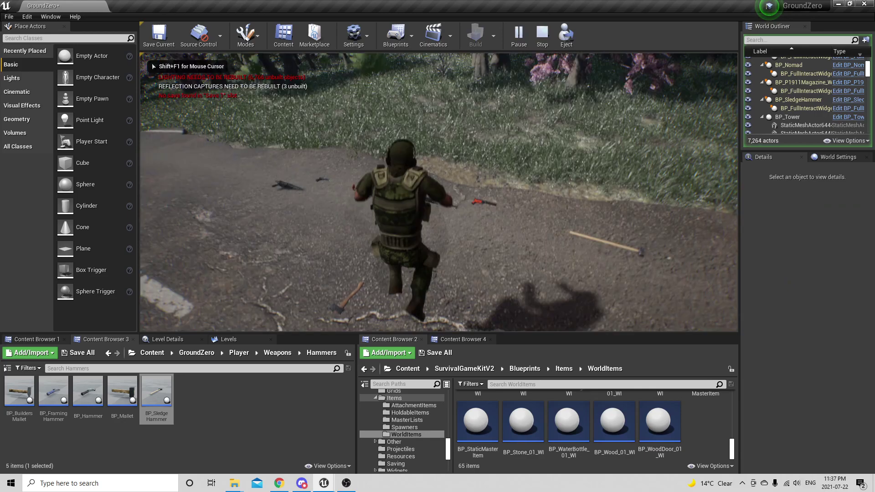
key("w")
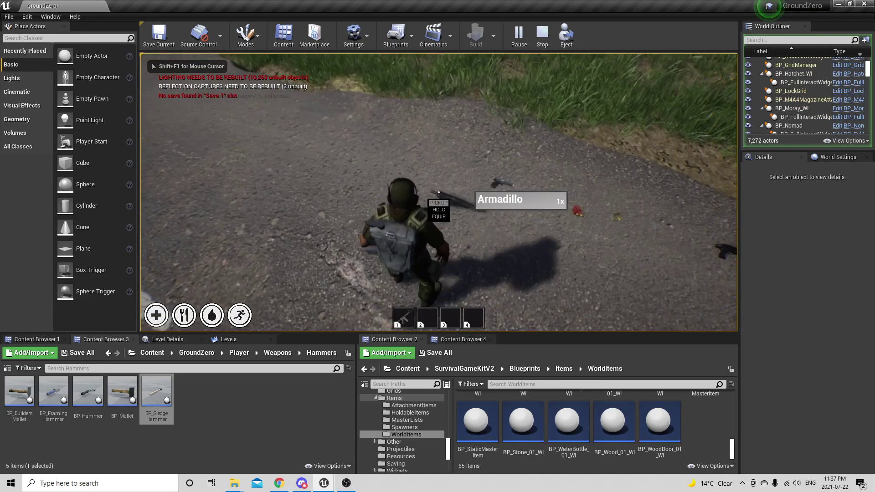
scroll(438, 192, "down", 1)
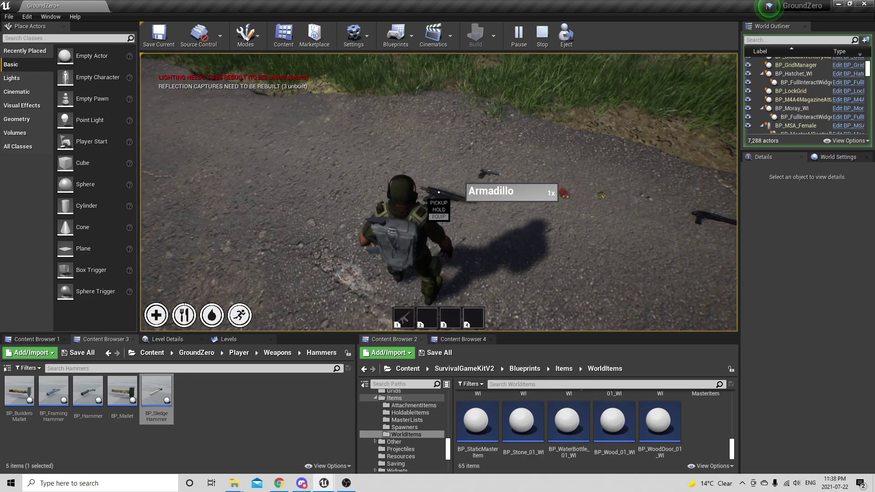
key("e")
Run along the road with the Armadillo, aim it in first person, and end the play session
key("w")
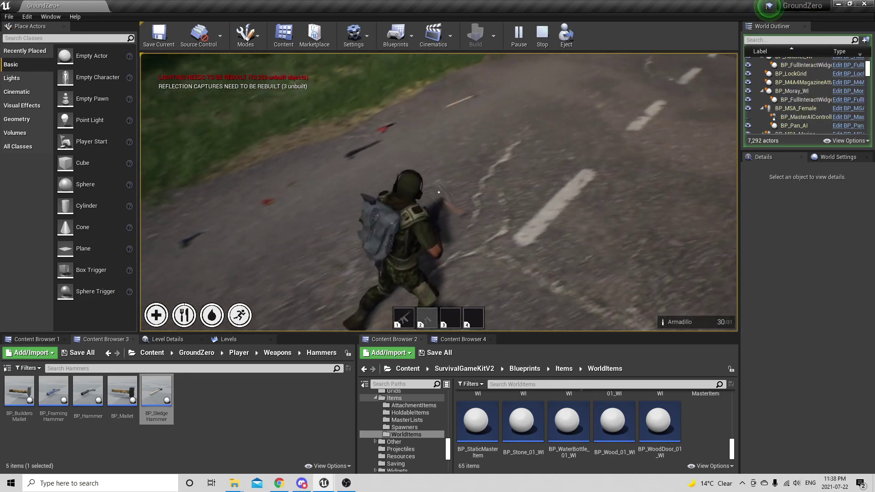
key("w")
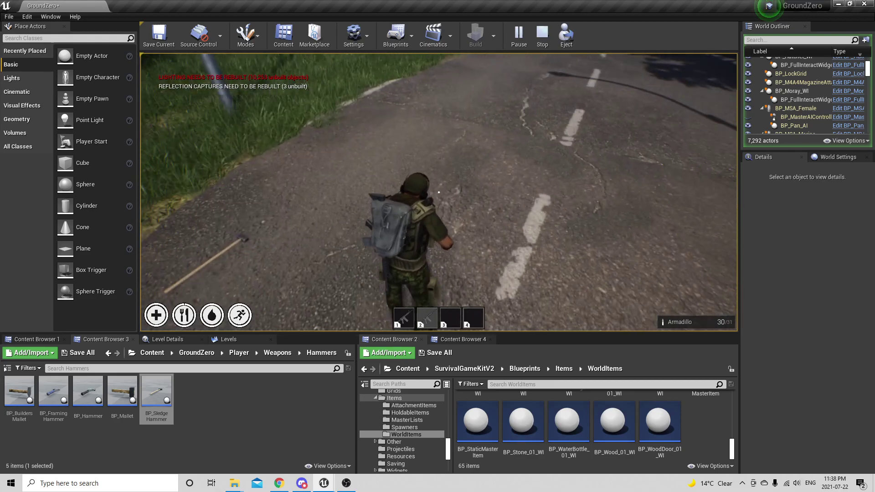
key("v")
key("w")
right_click(439, 192)
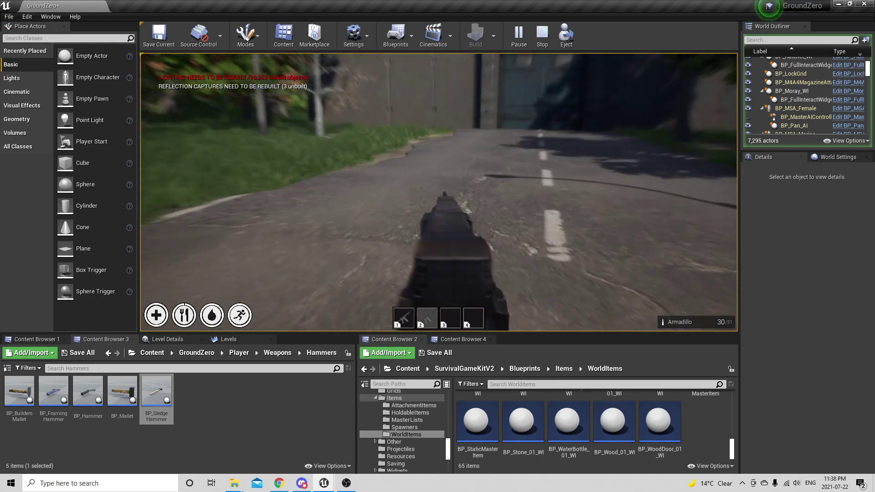
right_click(439, 192)
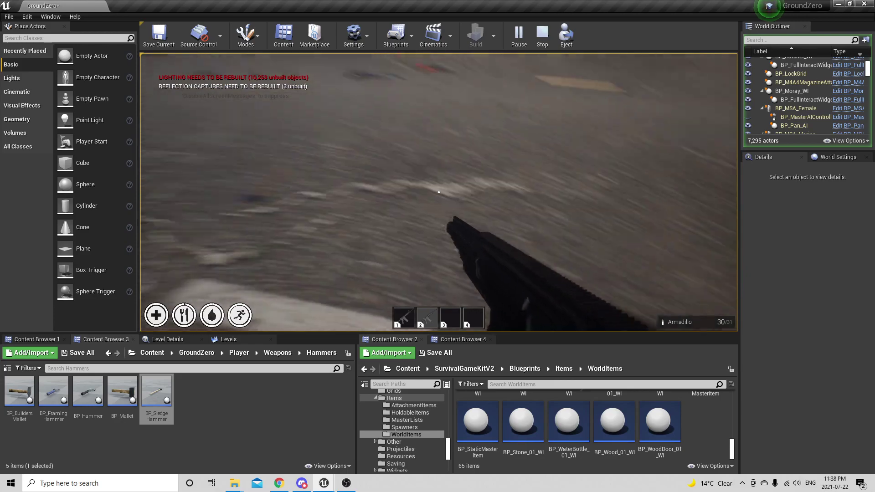
key("Escape")
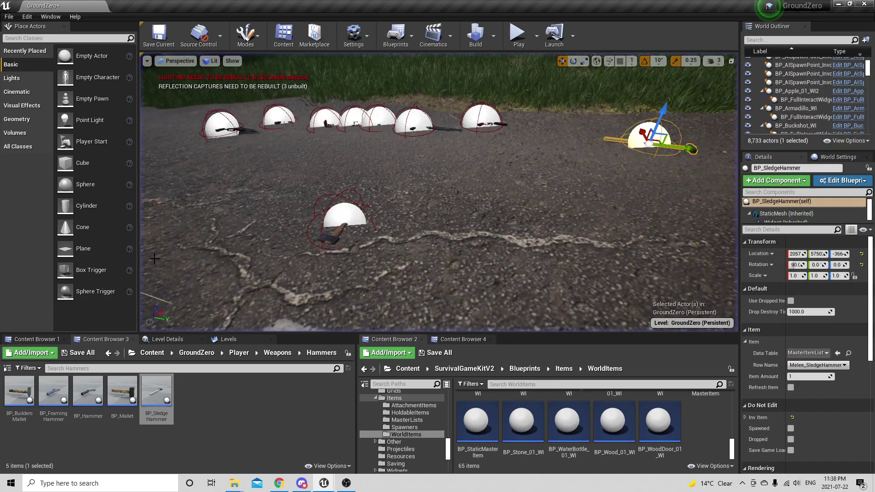
Play the level again with the Moray shotgun equipped from the road, and end the session
mouse_move(438, 192)
right_mouse_down()
mouse_move(497, 173)
mouse_move(515, 205)
mouse_move(597, 241)
mouse_move(565, 255)
mouse_move(511, 237)
mouse_move(439, 192)
right_mouse_up()
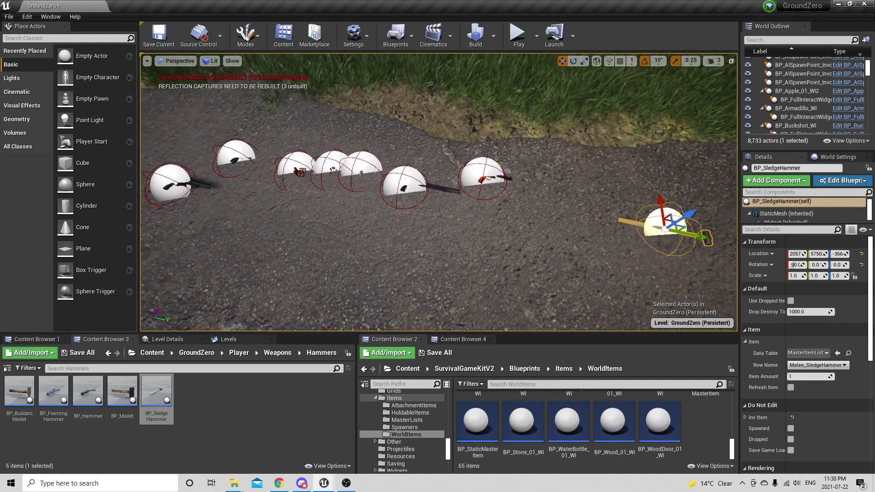
left_click(516, 36)
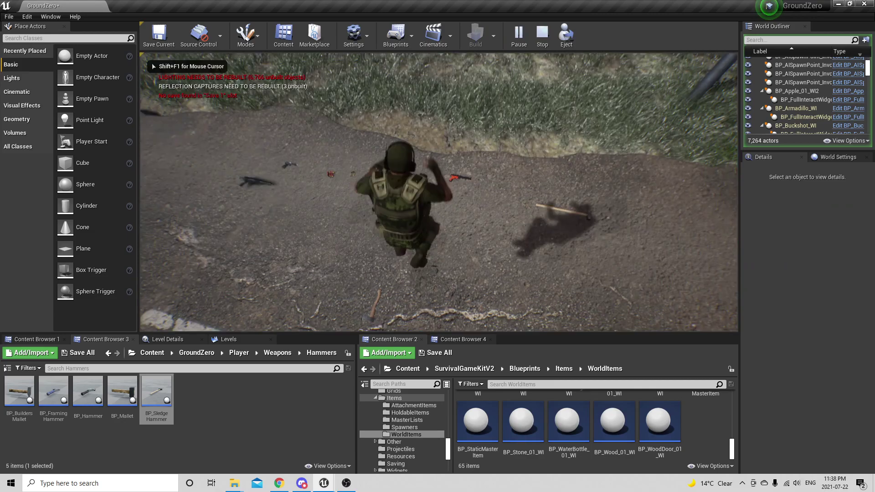
key("w")
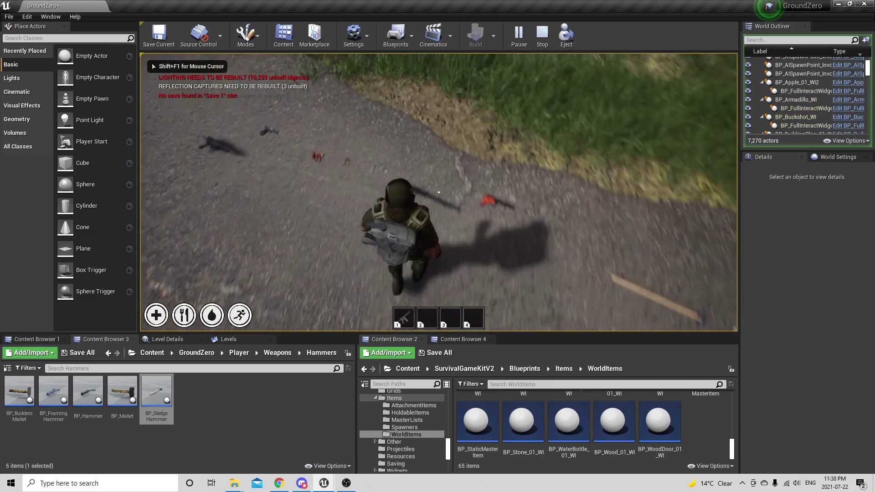
scroll(438, 193, "down", 2)
key("e")
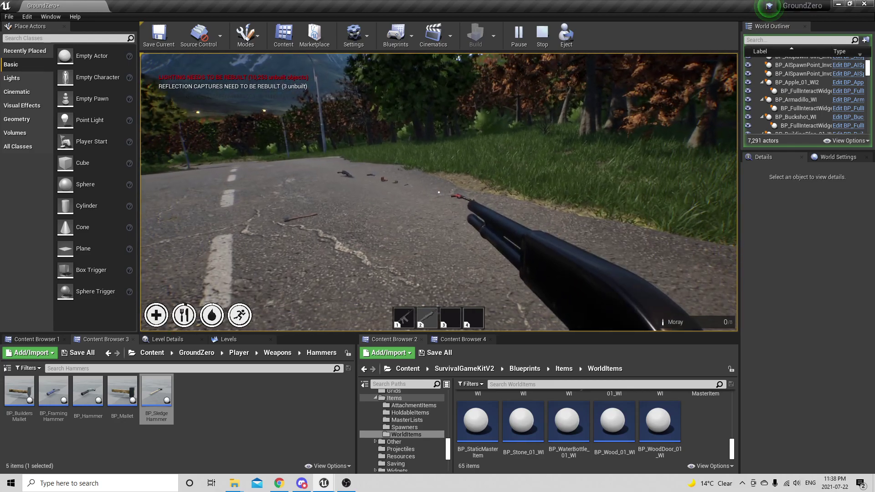
key("Escape")
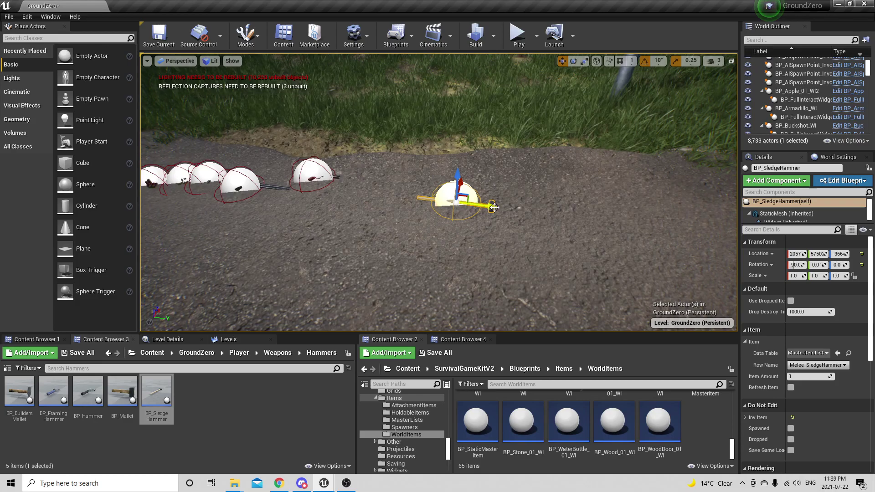
Open the Overview map from the WaterMaterials/Maps folder without saving the GroundZero level
right_click_drag(555, 235, 448, 275)
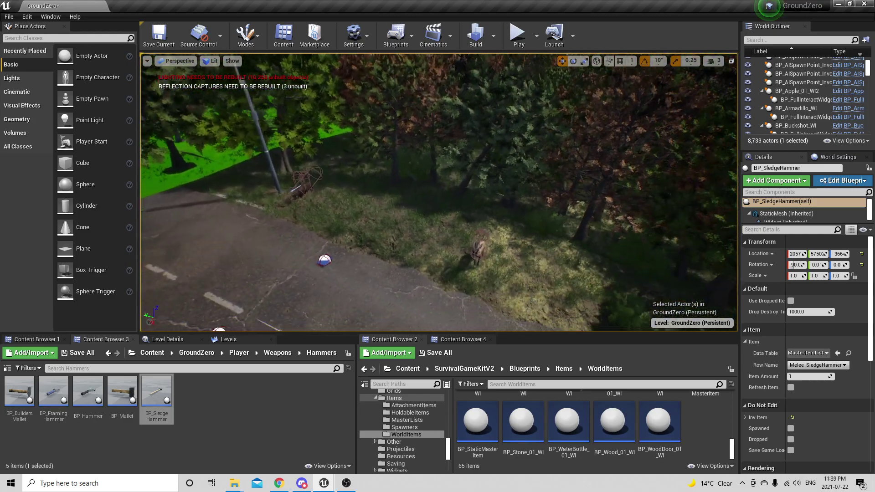
right_click_drag(439, 192, 229, 210)
right_click_drag(582, 206, 637, 159)
right_click_drag(573, 155, 584, 136)
left_click(408, 368)
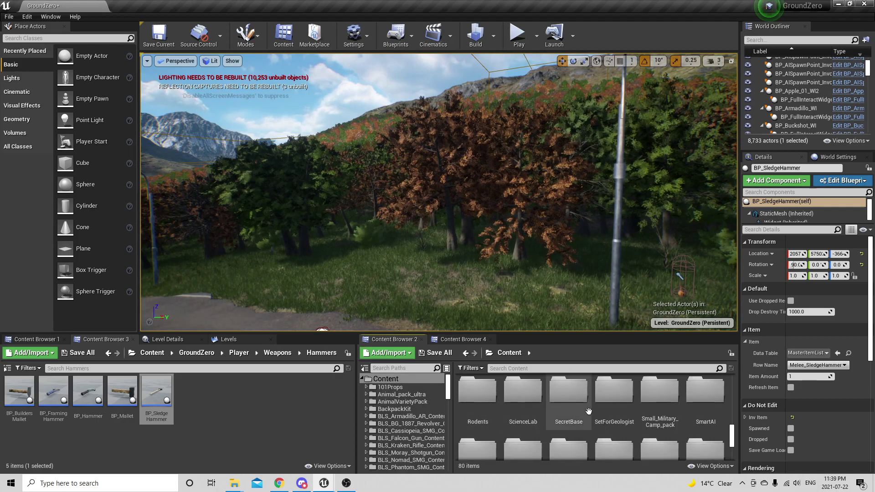
scroll(611, 418, "down", 5)
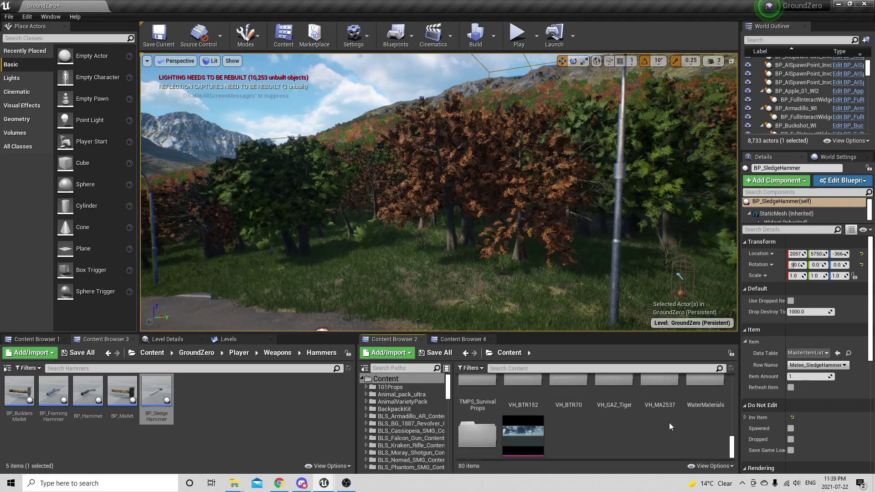
double_click(706, 395)
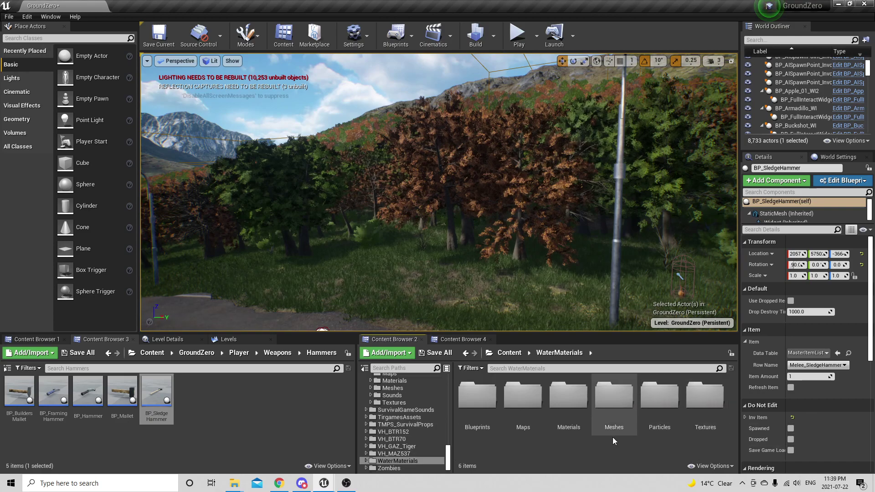
double_click(523, 395)
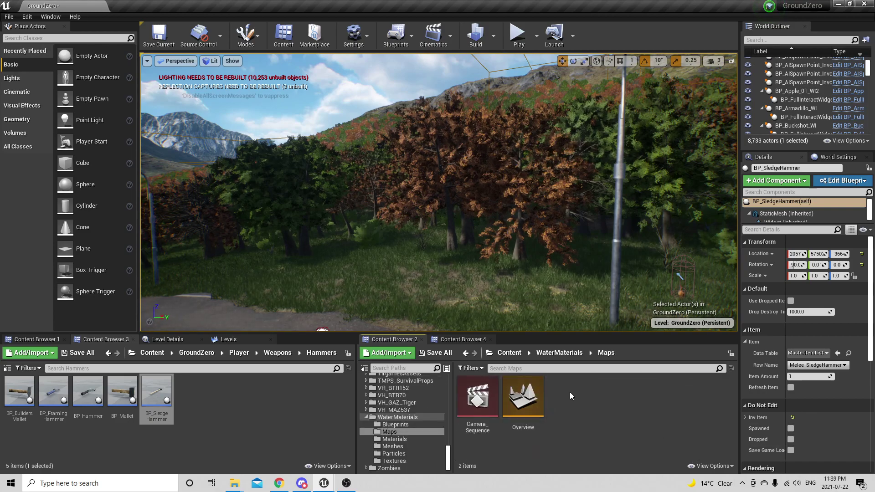
double_click(512, 404)
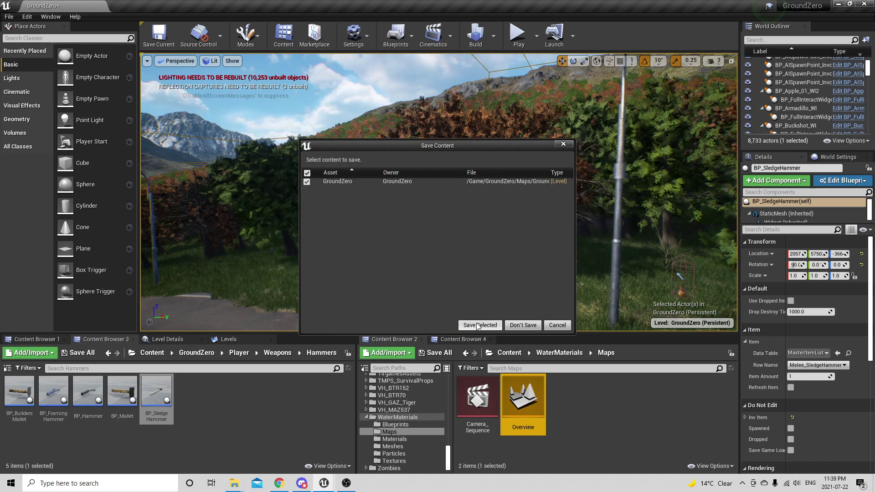
left_click(523, 324)
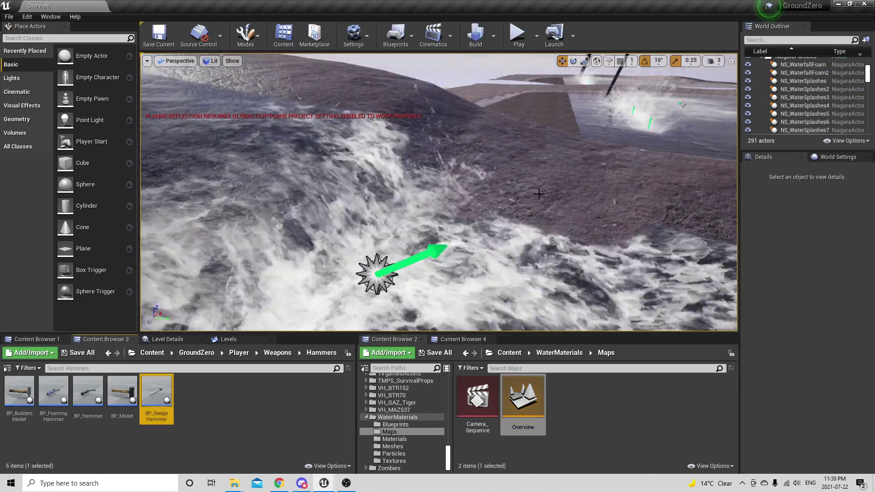
Set the viewport camera speed to 4 and go up close to the M_Rapids_Cheaper sample
mouse_move(539, 194)
right_mouse_down()
mouse_move(406, 187)
mouse_move(364, 214)
mouse_move(285, 215)
mouse_move(387, 205)
mouse_move(328, 152)
mouse_move(392, 200)
mouse_move(410, 196)
mouse_move(346, 205)
mouse_move(349, 123)
mouse_move(548, 196)
mouse_move(538, 194)
mouse_move(540, 182)
right_mouse_up()
key("w")
key("w")
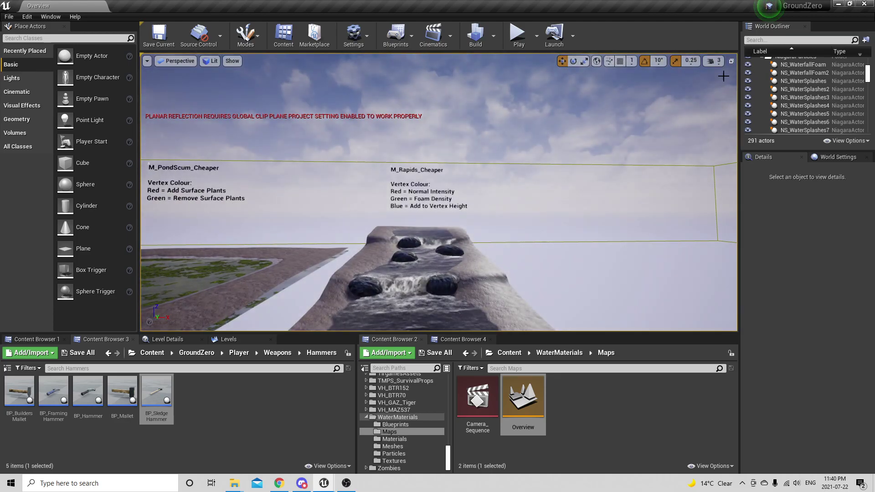
left_click(714, 61)
left_click(737, 83)
right_click_drag(338, 156, 360, 196)
key("w")
key("s")
mouse_move(471, 163)
right_mouse_down()
mouse_move(449, 152)
mouse_move(444, 129)
mouse_move(471, 163)
right_mouse_up()
key("w")
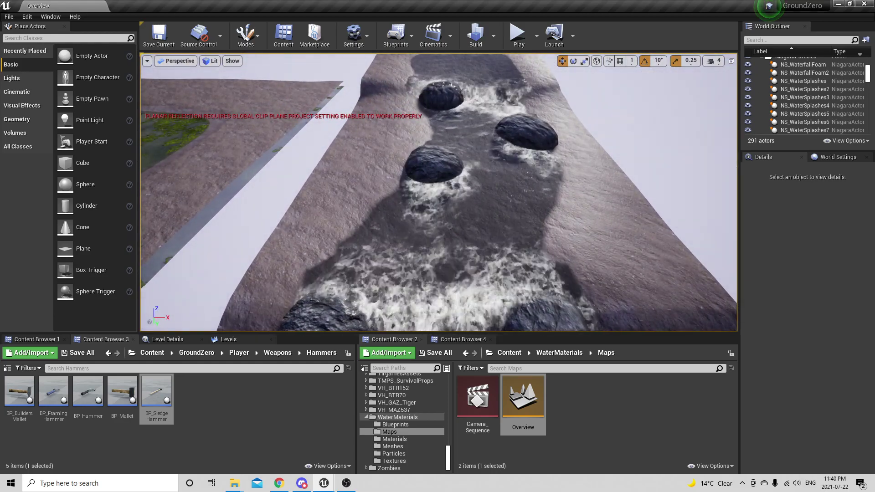
Move the SM_River_Rock8 boulder across the rapids to test how the water foams around it
left_click(458, 179)
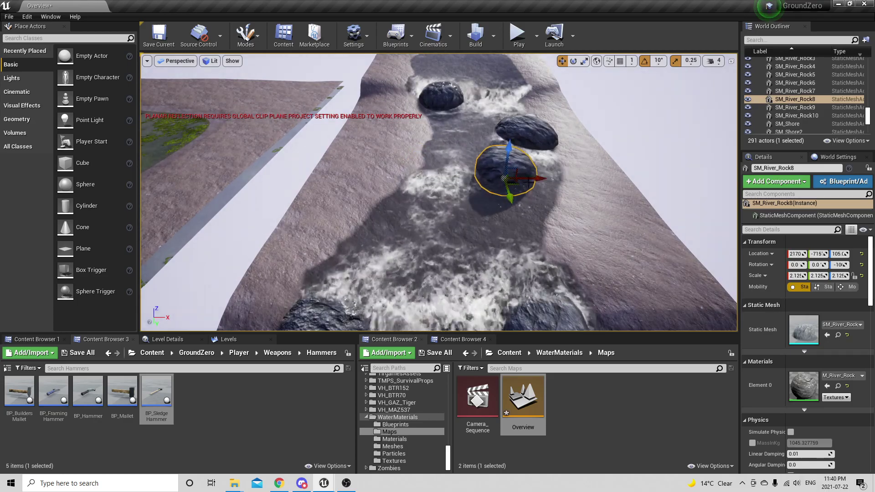
key("w")
right_click_drag(437, 224, 488, 192)
key("a")
left_click(437, 223)
left_click(588, 211)
right_click_drag(588, 211, 562, 211)
left_click_drag(606, 240, 515, 219)
right_click_drag(515, 219, 455, 233)
Examine the SM_Rapids2 water surface and the SM_RapidsBank2 mesh around the boulders
left_click(458, 207)
left_click(501, 182)
left_click(490, 209)
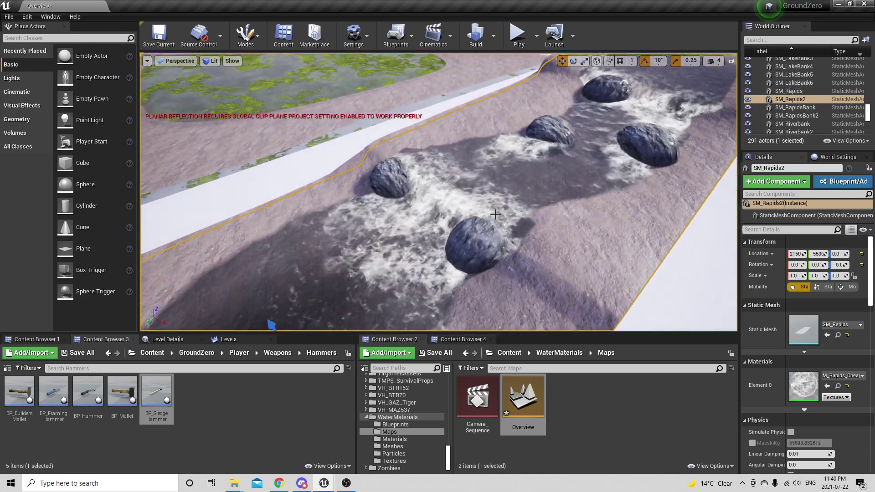
right_click_drag(496, 213, 460, 179)
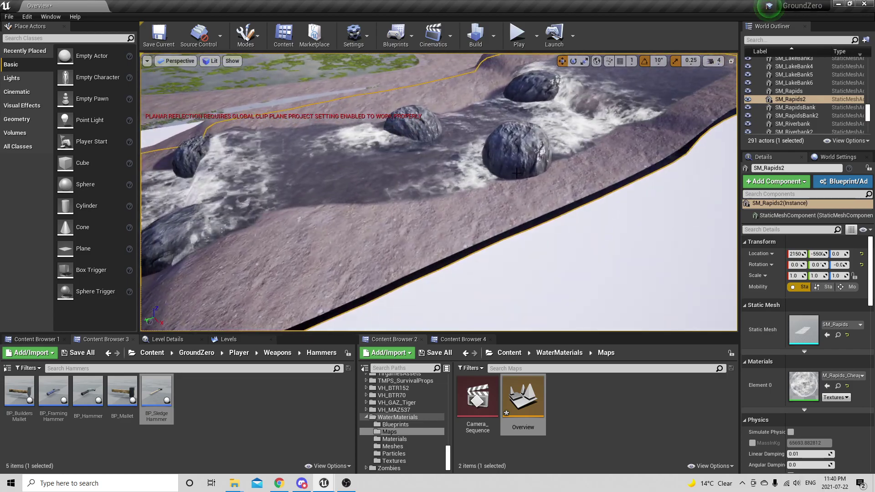
right_click_drag(386, 178, 386, 177)
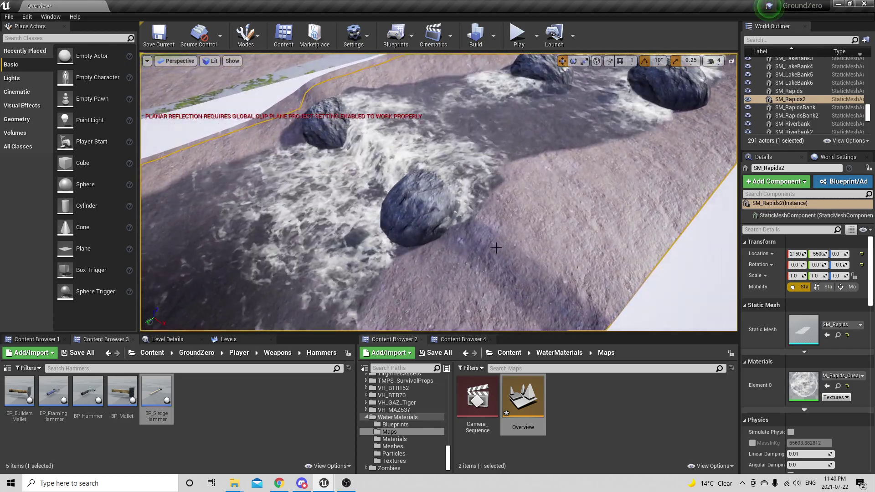
left_click(494, 245)
mouse_move(493, 245)
right_mouse_down()
mouse_move(469, 256)
mouse_move(472, 236)
mouse_move(497, 218)
mouse_move(542, 221)
mouse_move(507, 250)
right_mouse_up()
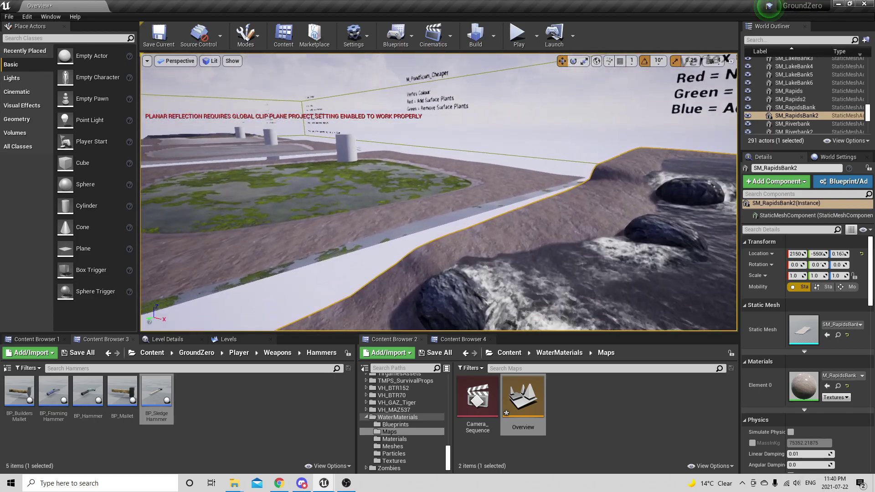
Tour the pond, lake and river samples and inspect several of the river's SM_WaterPlane tiles
right_click_drag(507, 250, 470, 256)
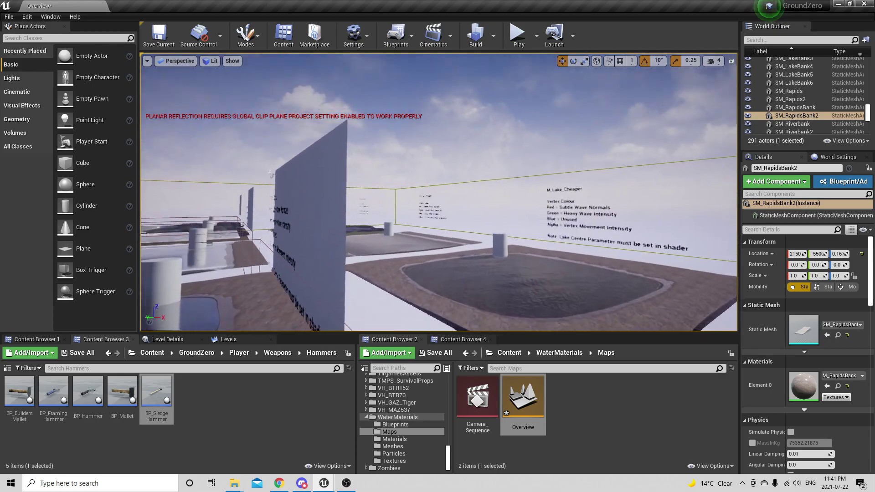
key("w")
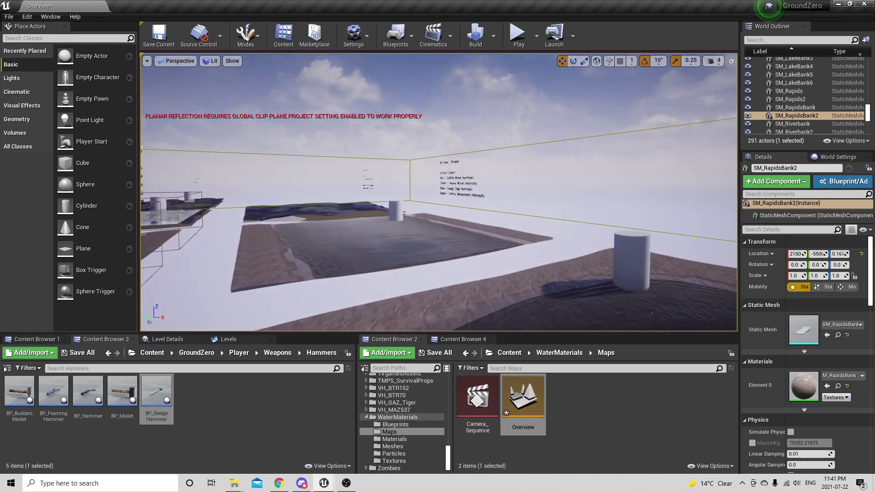
key("w")
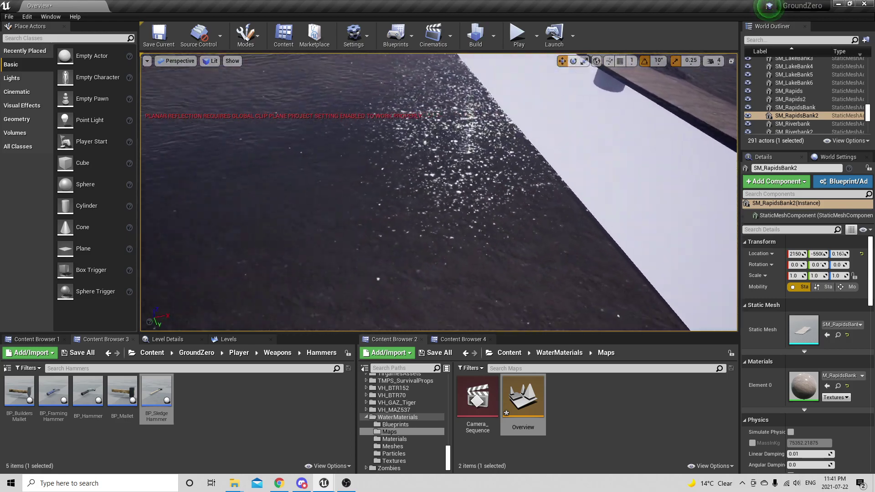
key("s")
left_click(560, 176)
right_click_drag(560, 176, 647, 171)
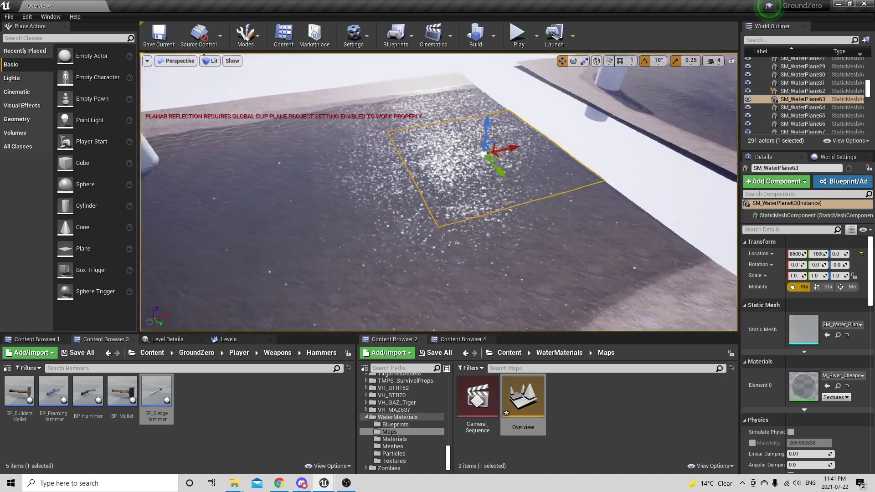
left_click(492, 184)
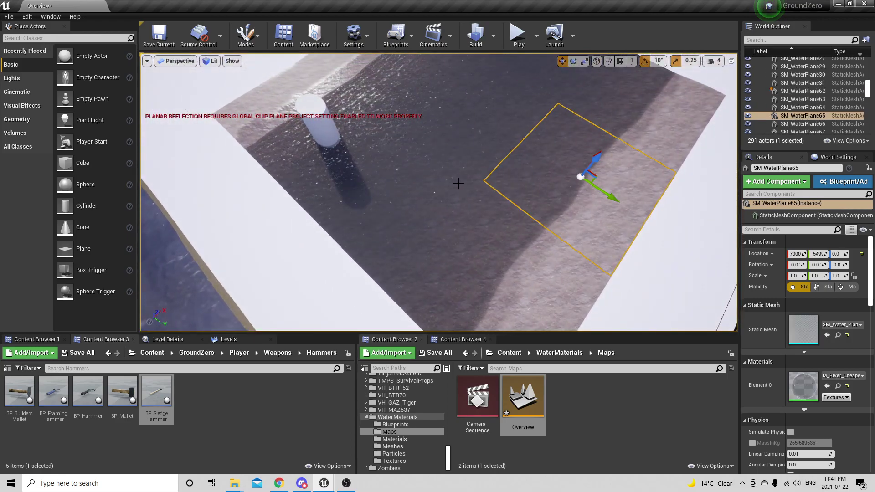
left_click(458, 184)
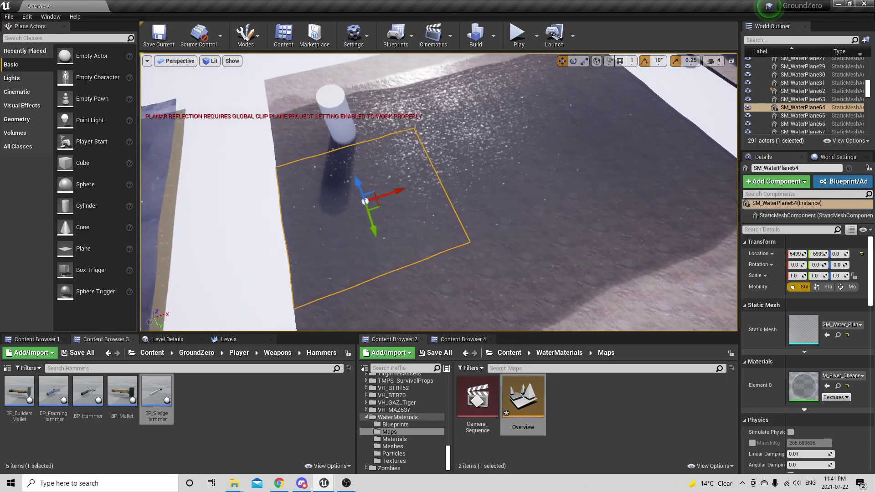
right_click_drag(458, 183, 498, 158)
key("alt+Tab")
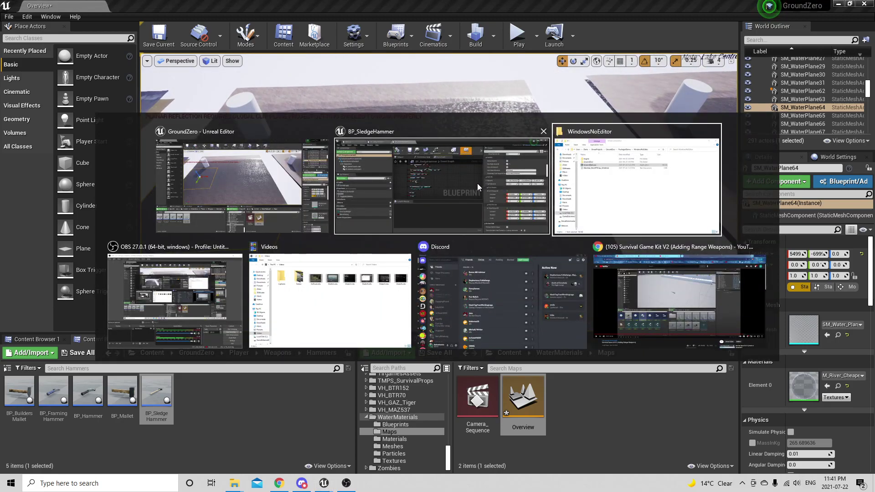
key("Tab")
key("Tab")
key("Tab")
key("Tab")
key("Tab")
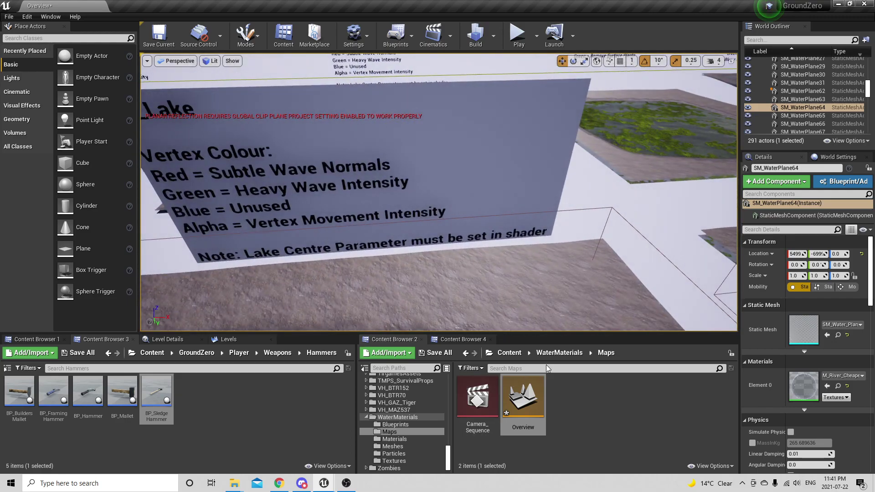
Open the GroundZero level from the GroundZero Maps folder, saving the changes to the Overview level
left_click(509, 352)
scroll(544, 400, "down", 2)
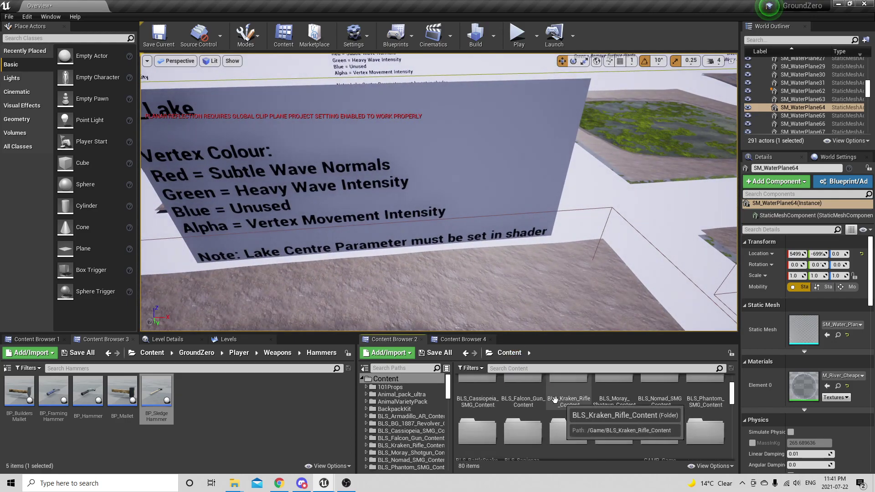
left_click(34, 339)
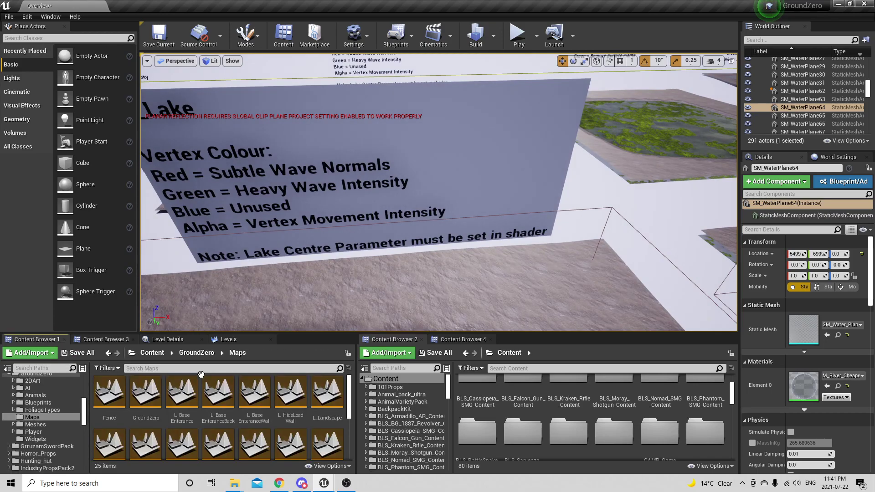
double_click(150, 393)
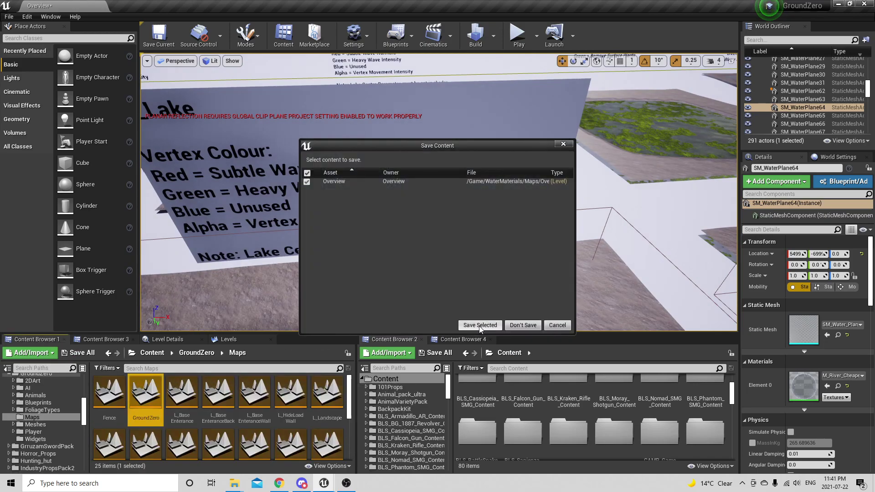
left_click(480, 325)
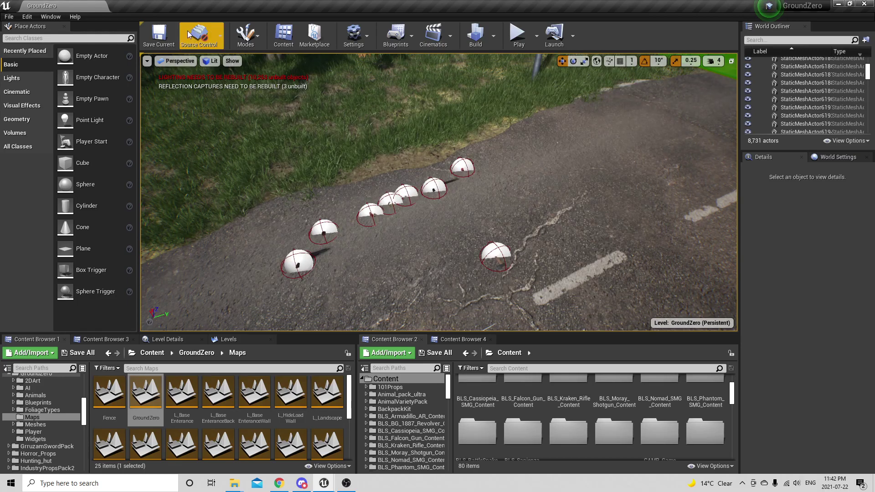
Set the viewport camera speed to 8 and survey the mountain terrain surrounding the GroundZero map
left_click(712, 60)
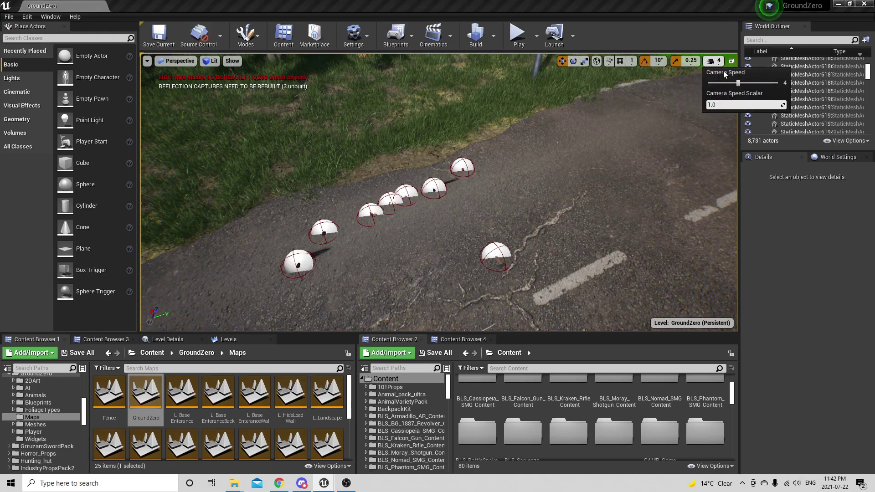
left_click(776, 83)
right_click_drag(501, 191, 455, 129)
key("w")
right_click_drag(439, 188, 313, 145)
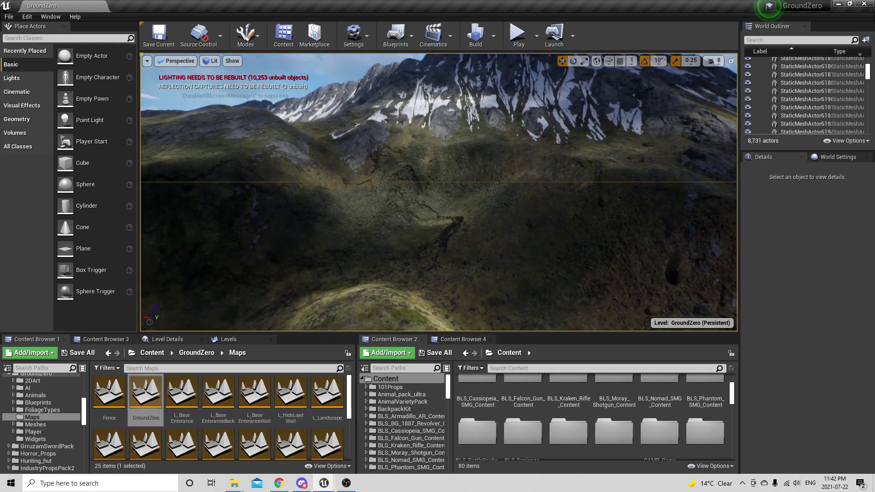
right_click_drag(455, 133, 455, 123)
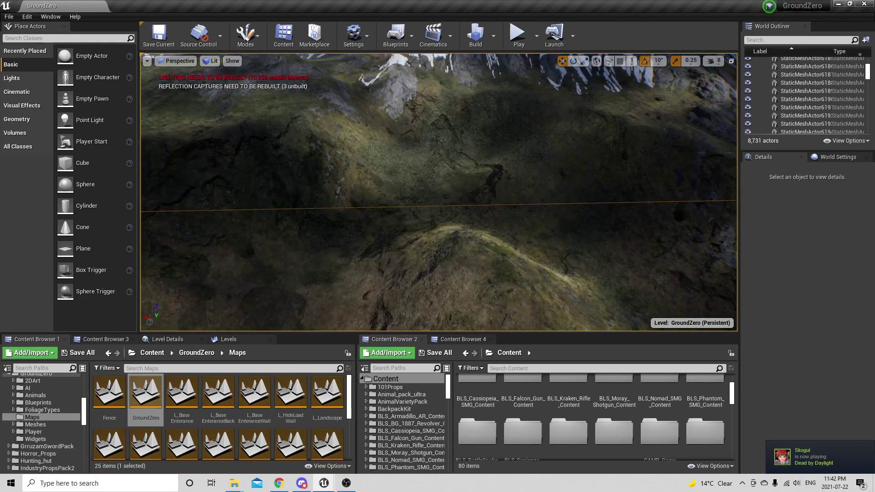
right_click_drag(439, 192, 484, 210)
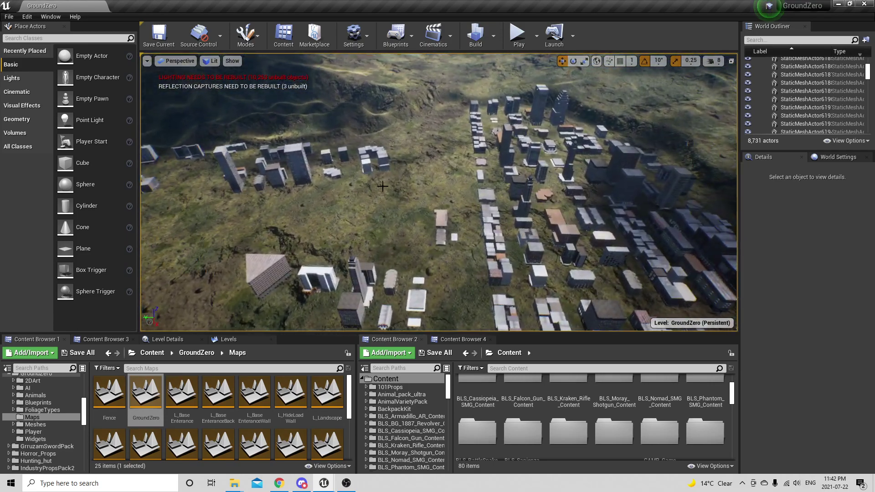
Examine the layout of the city's building blocks and towers from the air on several sides
right_click_drag(421, 145, 501, 148)
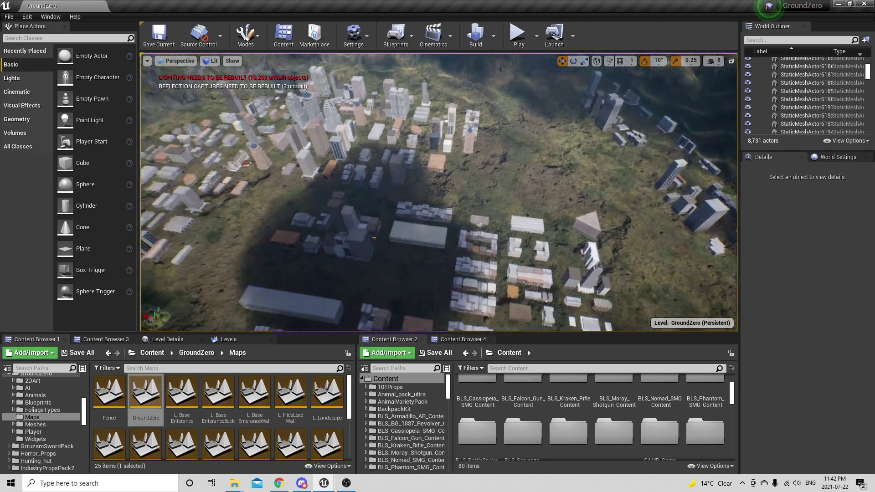
right_click_drag(465, 196, 465, 237)
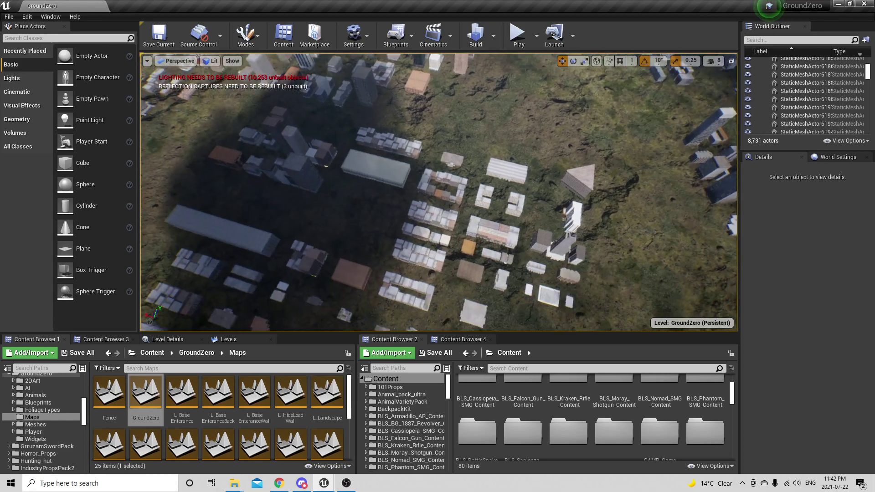
right_click_drag(455, 187, 404, 170)
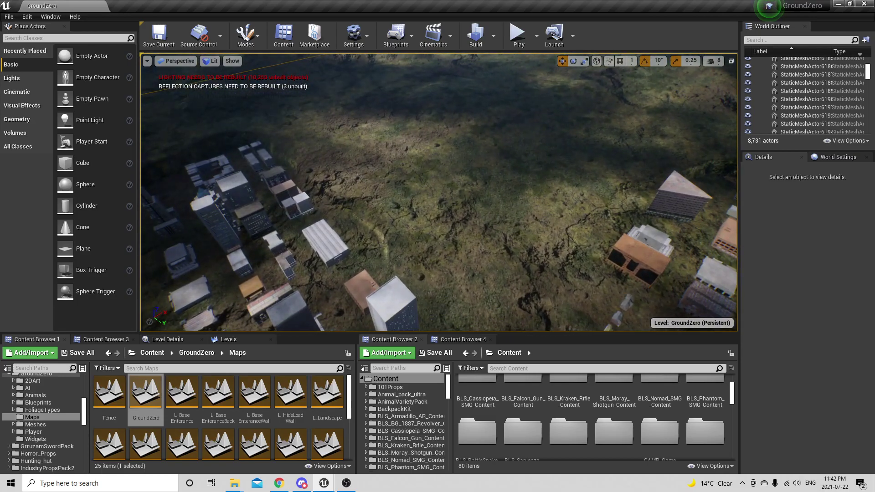
right_click_drag(373, 168, 555, 168)
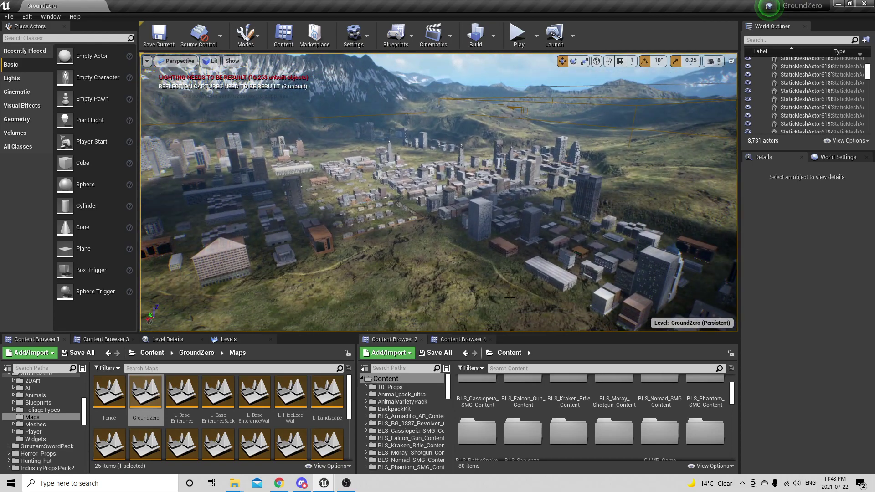
right_click_drag(508, 273, 509, 255)
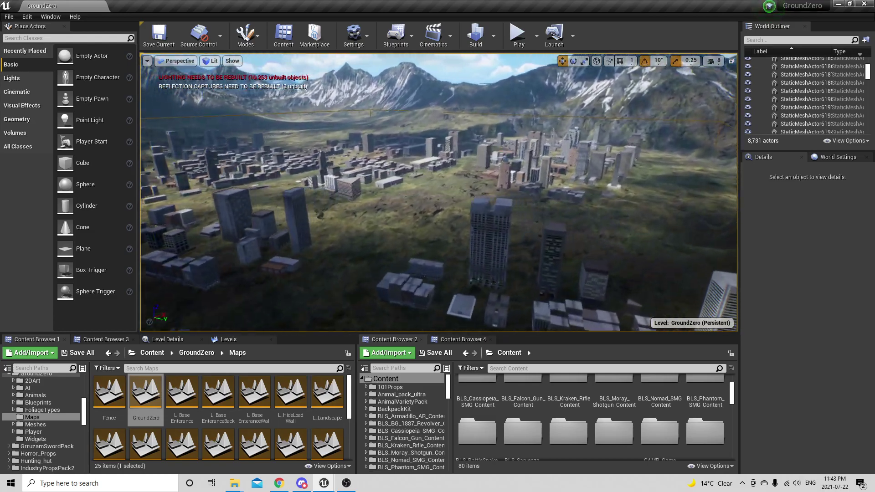
right_click_drag(439, 192, 255, 215)
right_click_drag(439, 192, 439, 192)
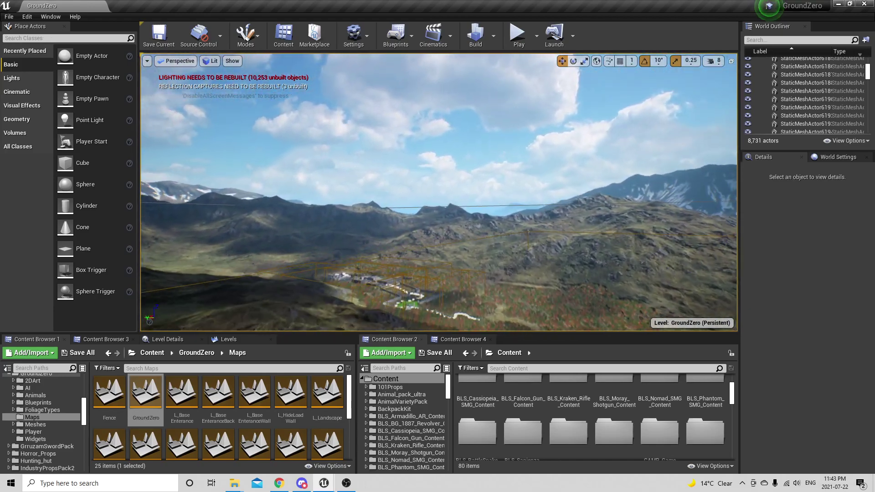
Go from the hills down to the wooded settlement and inspect the road beside its concrete wall
key("w")
right_click_drag(439, 192, 414, 255)
key("s")
key("w")
key("s")
key("w")
key("s")
key("w")
right_click_drag(439, 223, 393, 204)
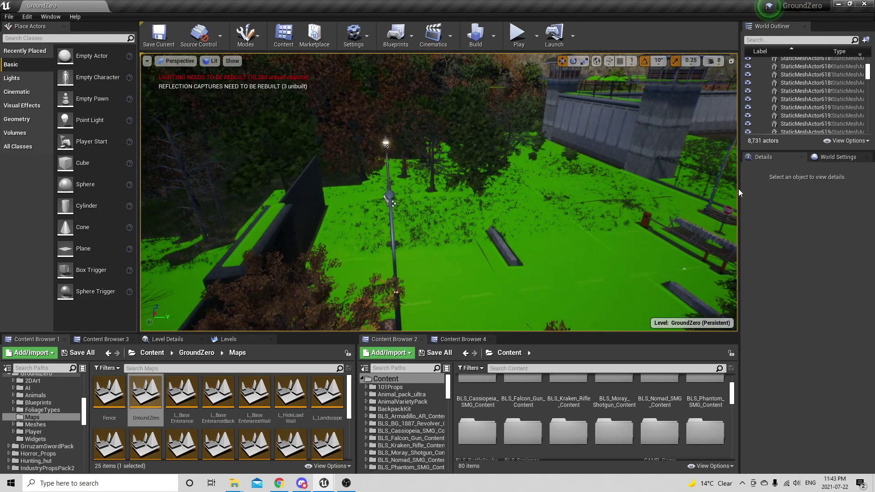
Set the viewport camera speed to 4 and return to the row of item pickups on the road facing the gate
left_click(713, 61)
left_click(723, 82)
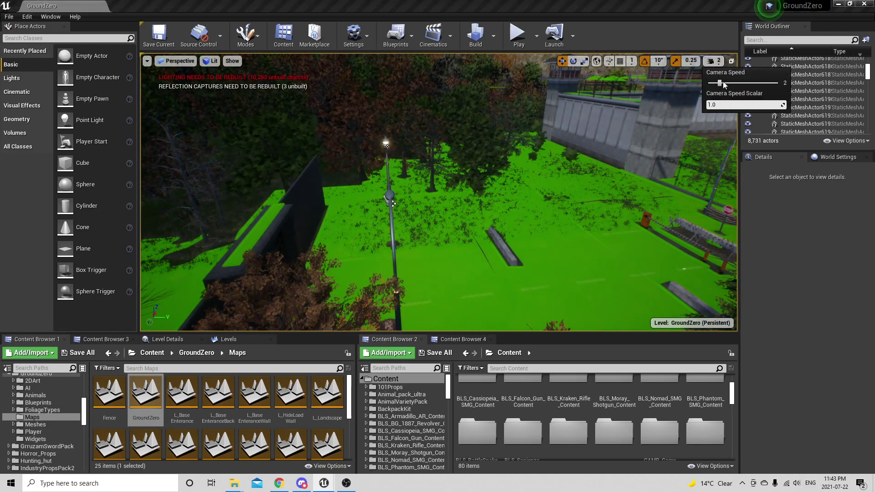
right_click_drag(686, 120, 640, 129)
left_click(713, 60)
left_click(728, 83)
left_click(739, 83)
key("w")
right_click_drag(622, 138, 567, 137)
right_click_drag(674, 150, 684, 130)
right_click_drag(606, 164, 401, 162)
right_click_drag(584, 137, 583, 174)
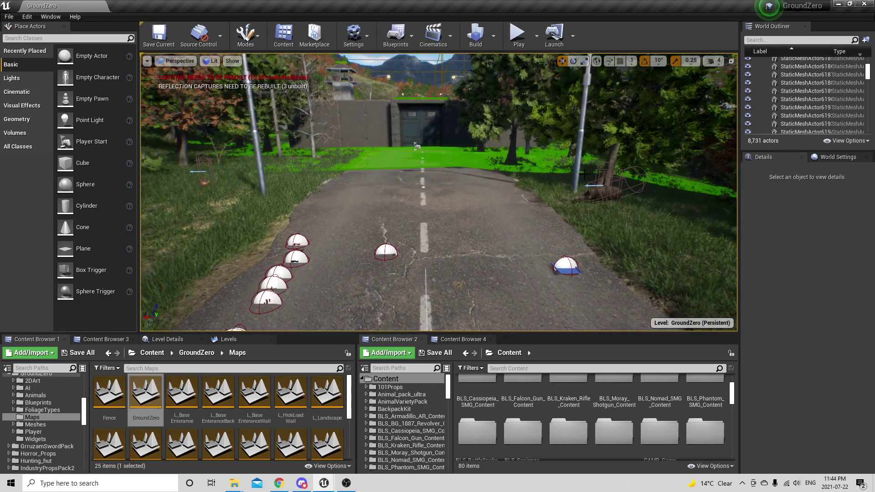